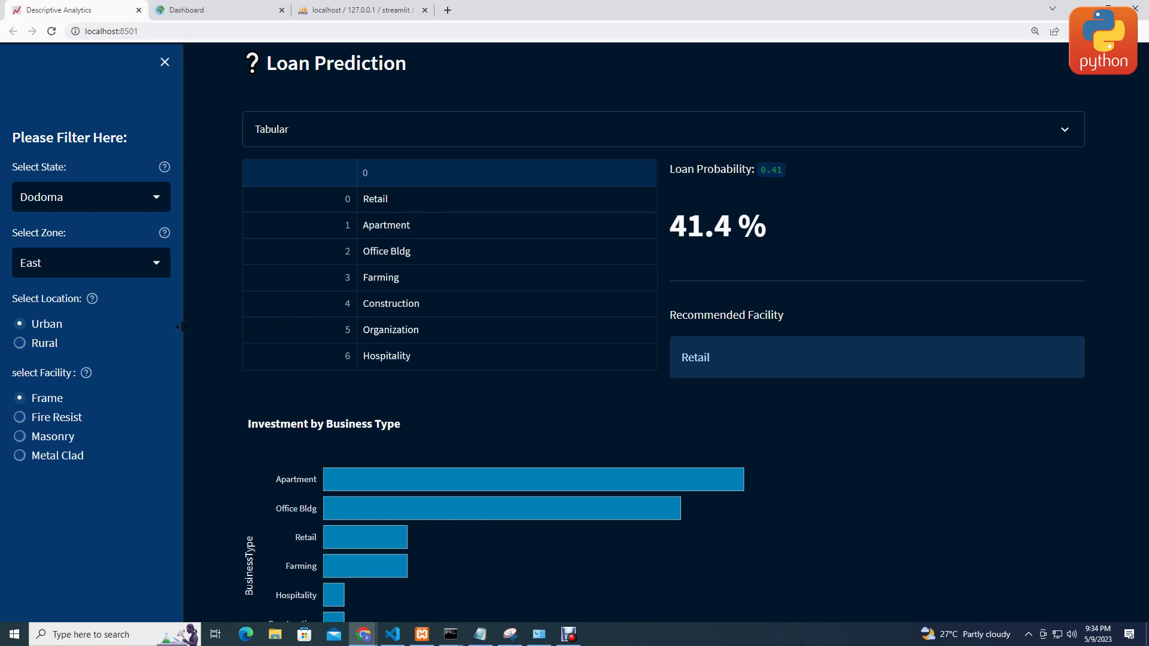
Step: Compare the dashboard's Home policy table with the source insurance table in phpMyAdmin
left_click(235, 8)
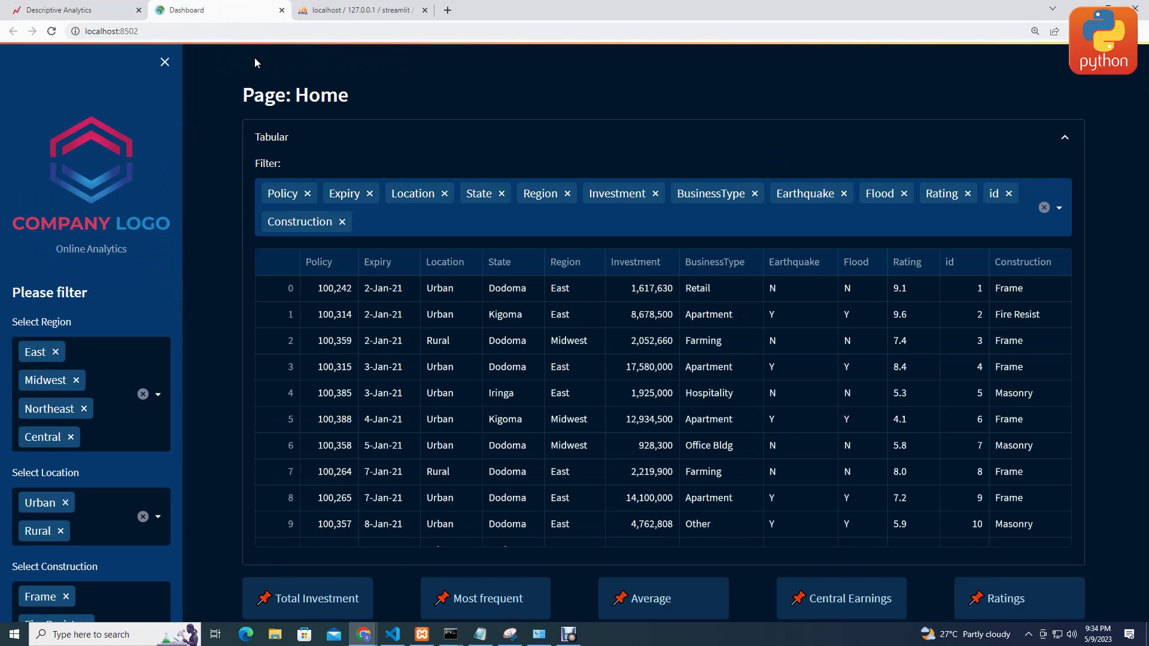
scroll(405, 214, "up", 2)
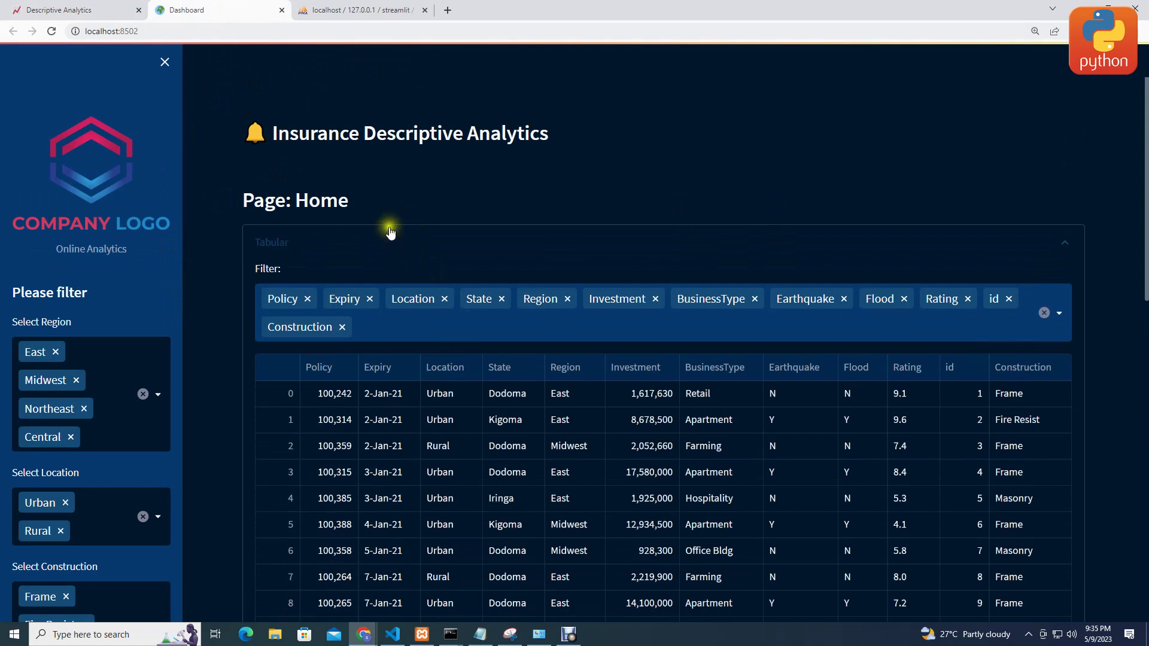
scroll(391, 233, "down", 1)
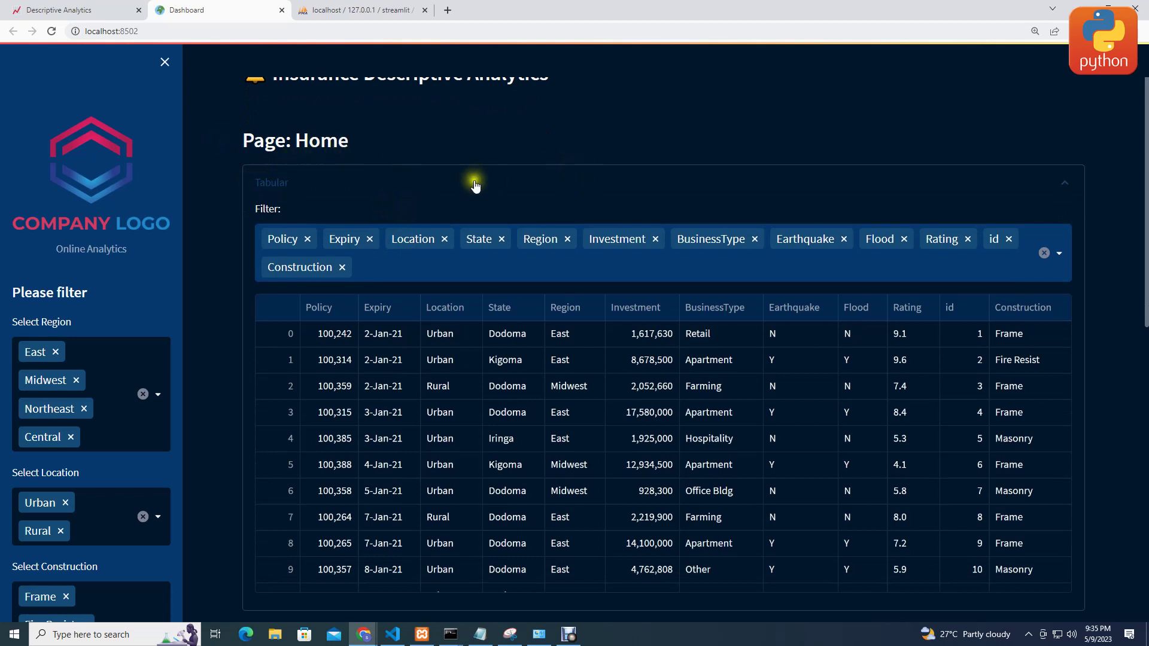
left_click(371, 11)
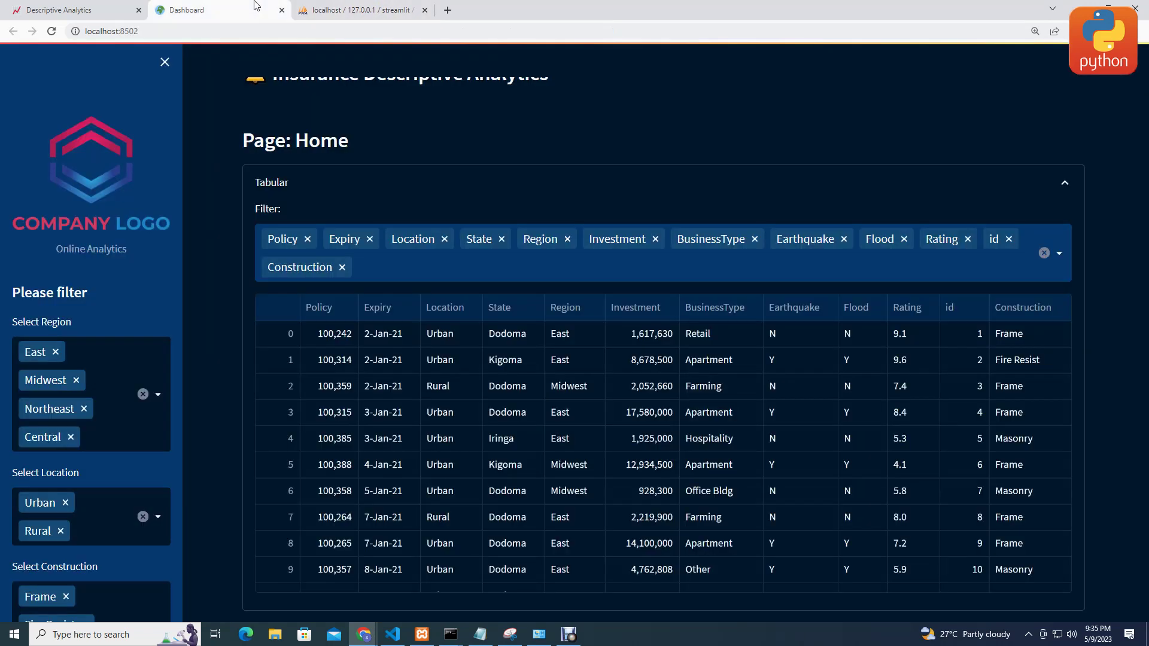
left_click(257, 10)
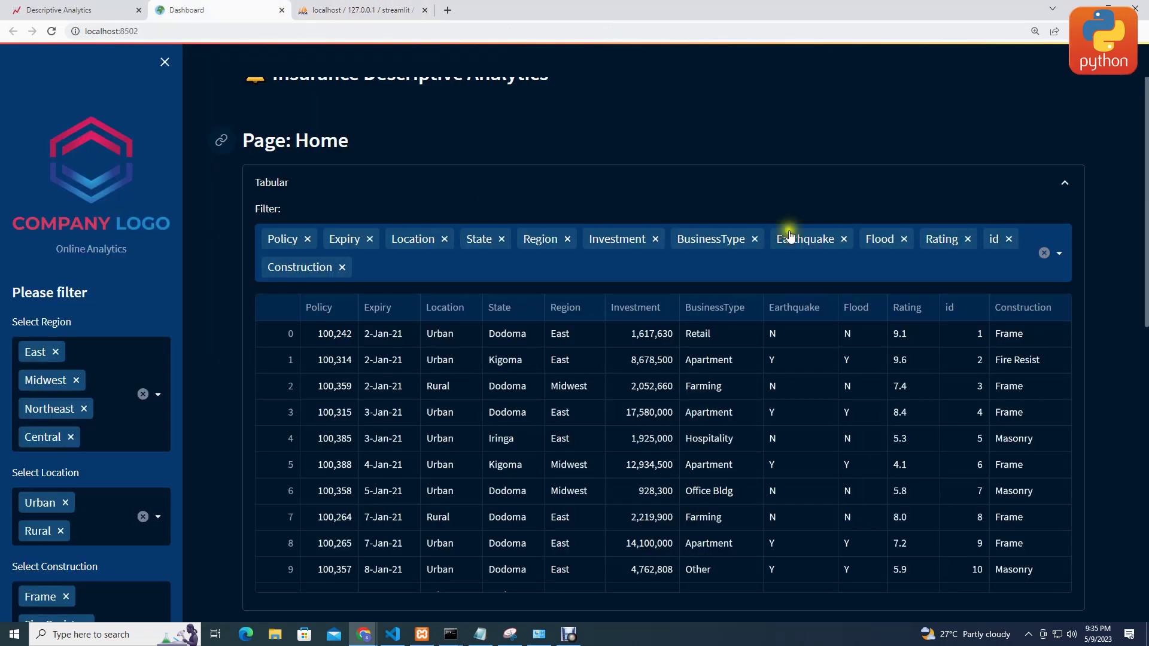
Step: Collapse the Tabular section to show the 4,954,901 TZS average and the state and business-type investment charts
left_click(1067, 190)
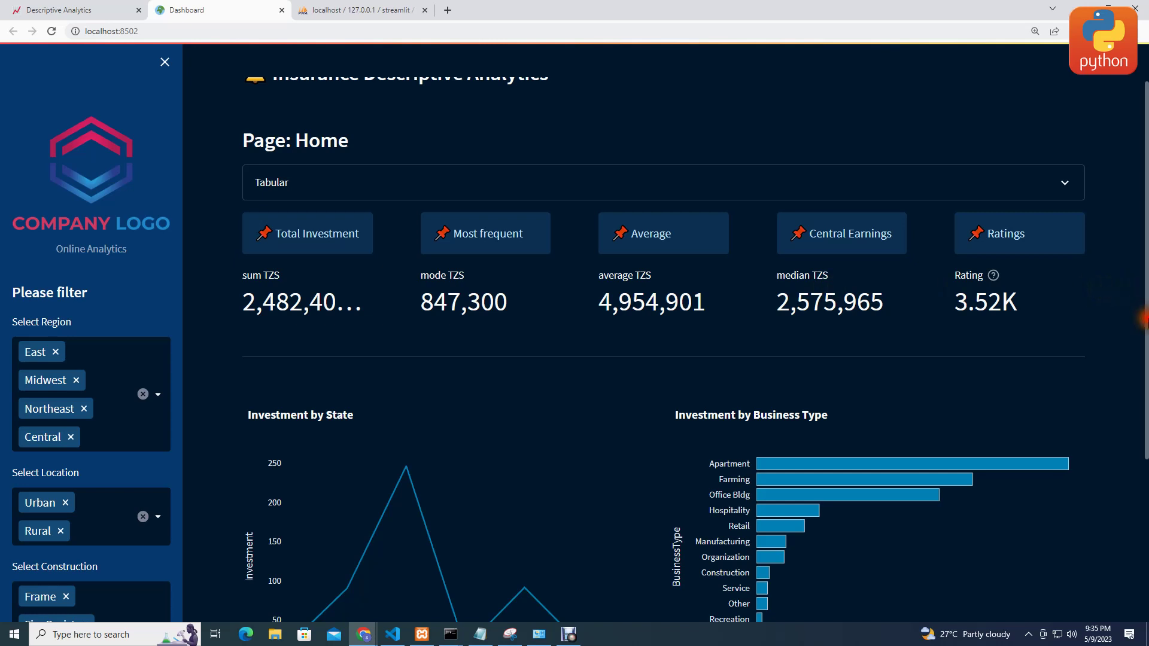
scroll(688, 461, "down", 2)
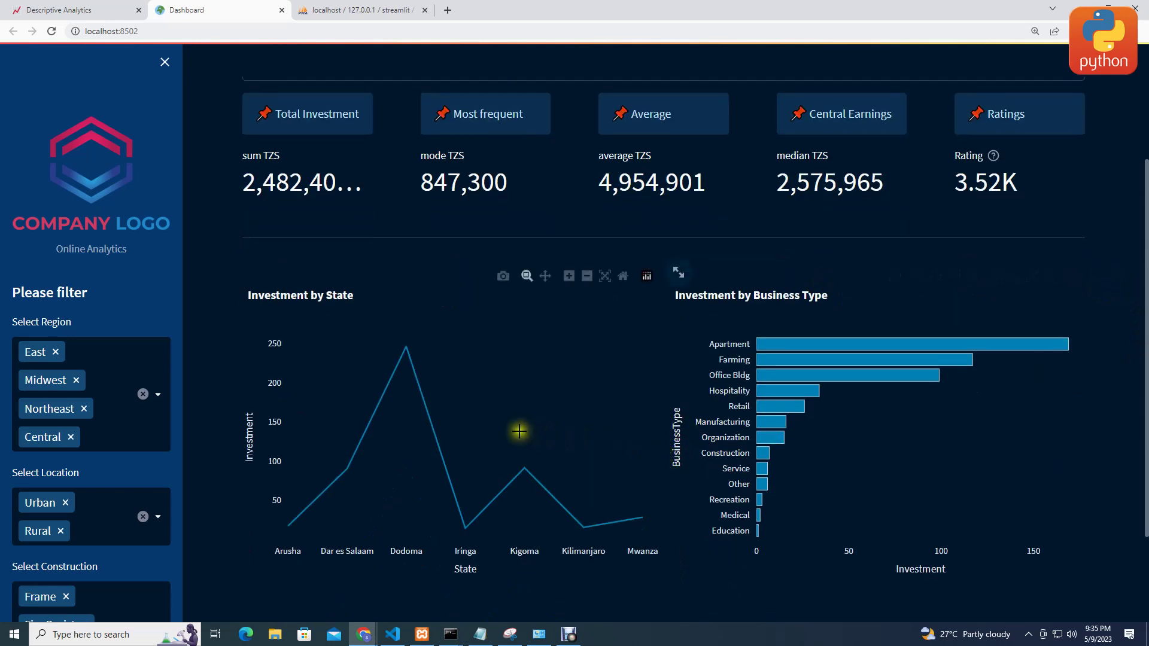
mouse_move(814, 377)
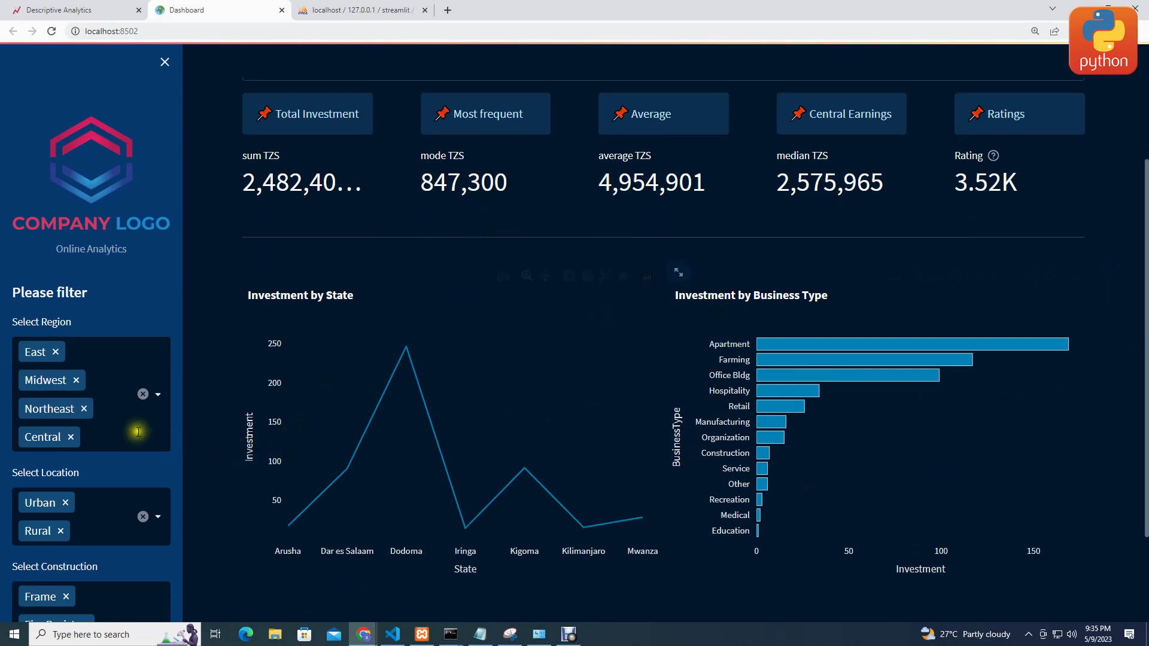
Step: Remove Midwest from the regions and Fire Resist from the construction types, then re-expand the Tabular table
left_click(76, 381)
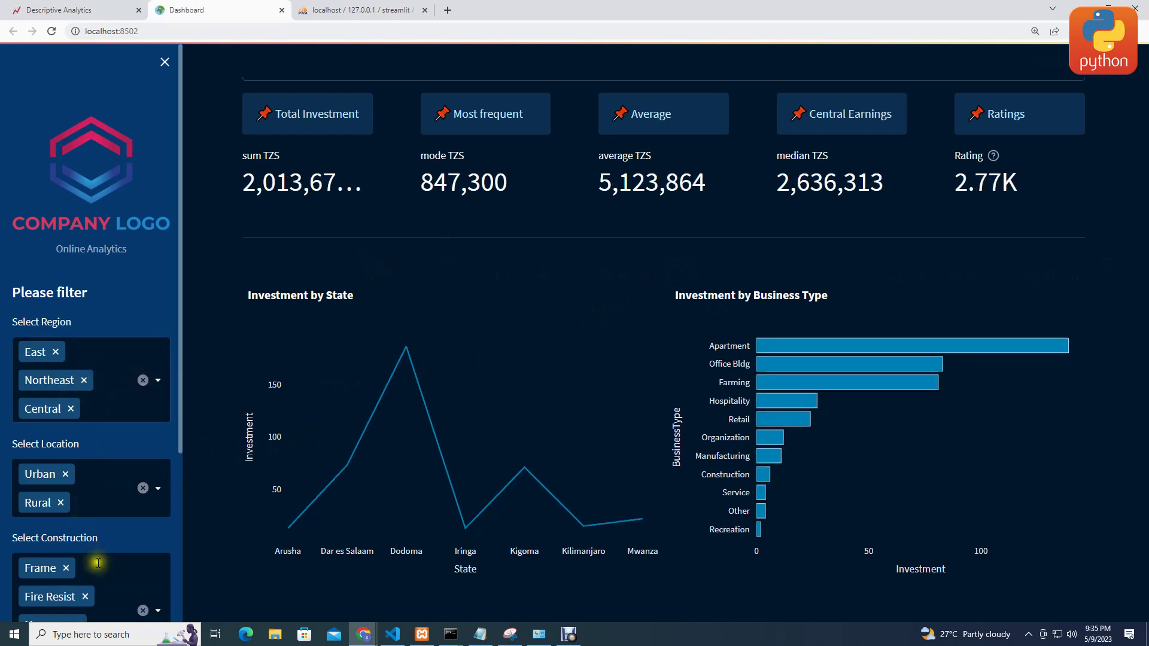
scroll(76, 598, "down", 1)
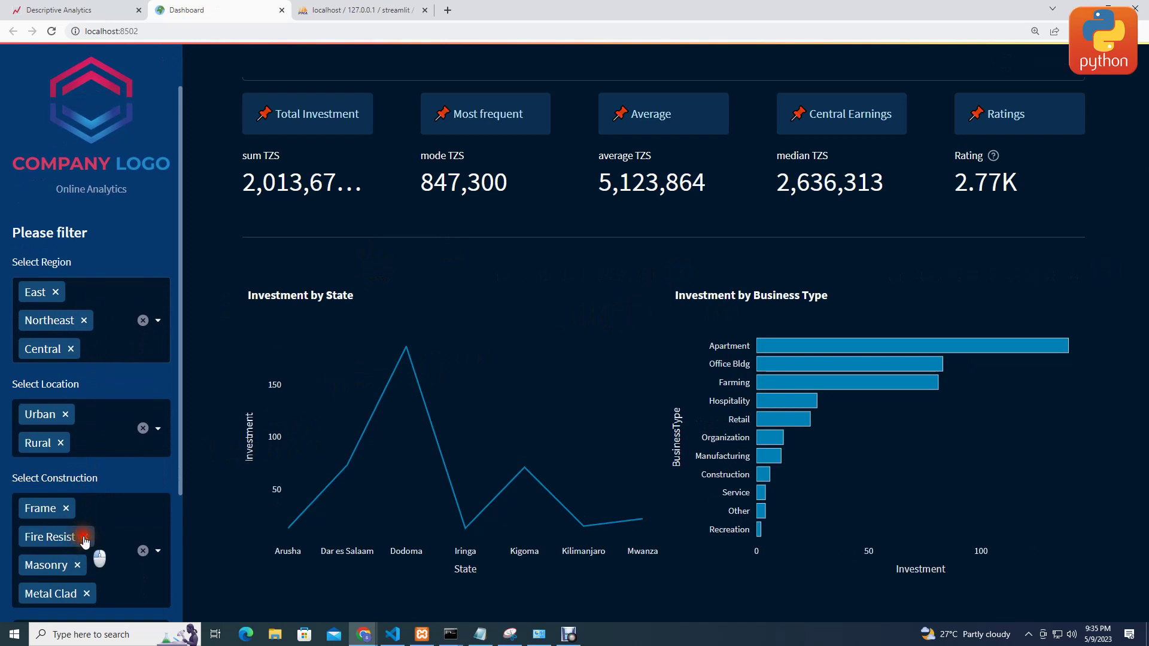
left_click(83, 539)
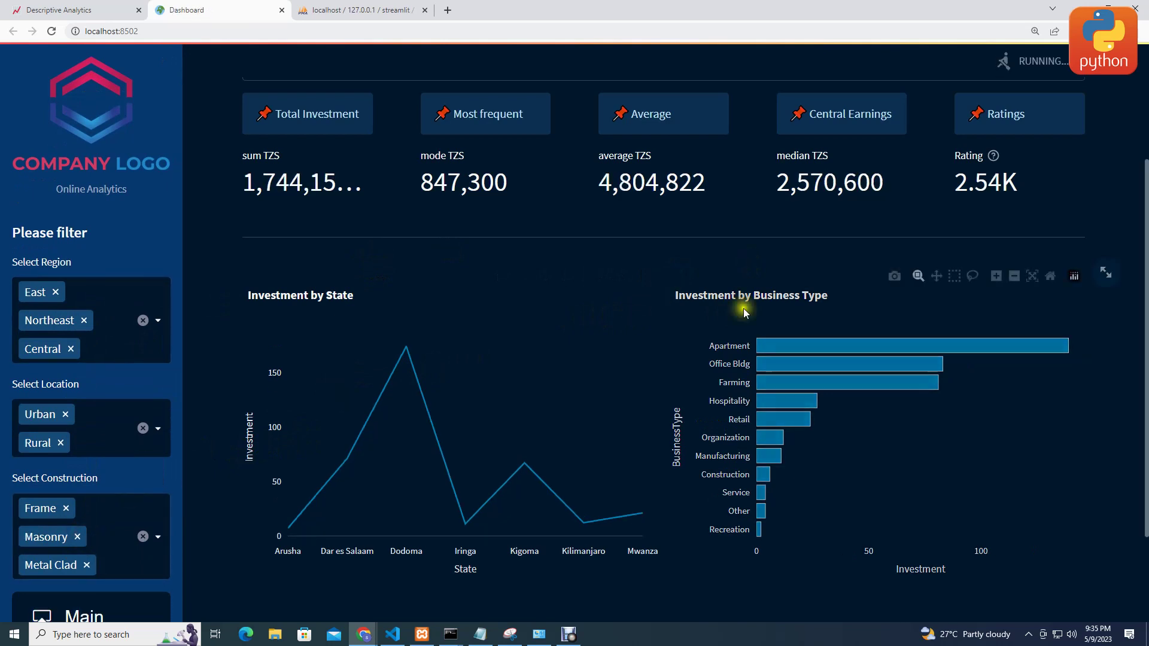
scroll(1015, 454, "up", 3)
left_click(450, 247)
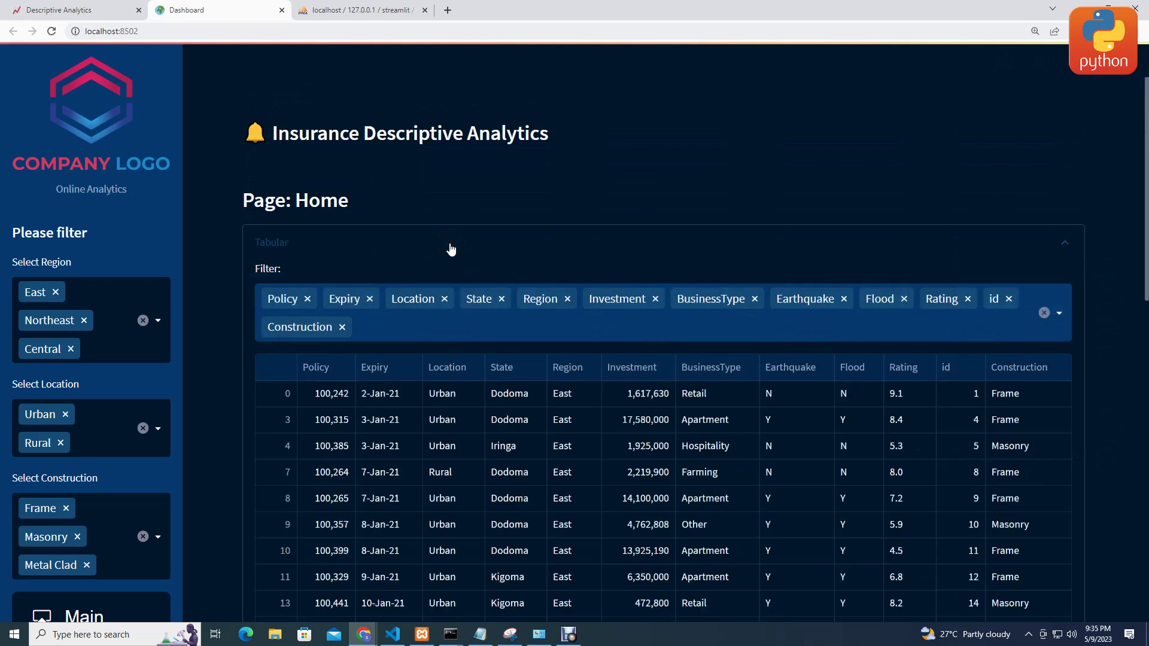
scroll(548, 296, "down", 1)
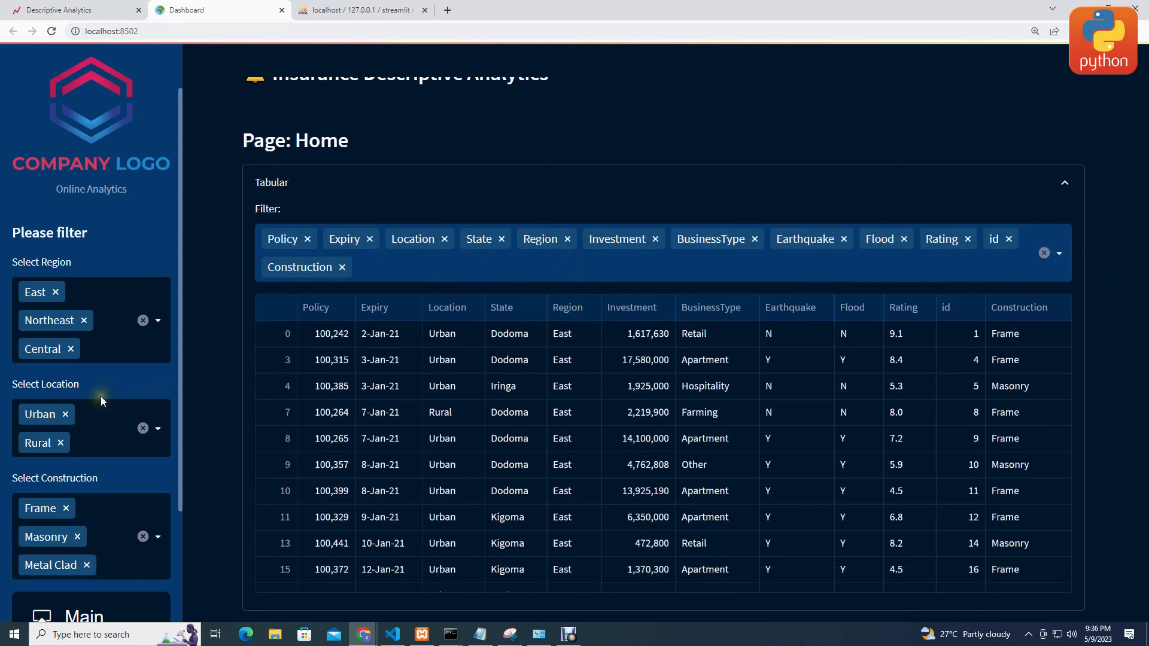
Step: Remove Northeast from the regions and hide the State, Region, Investment, BusinessType and Earthquake columns
left_click(83, 320)
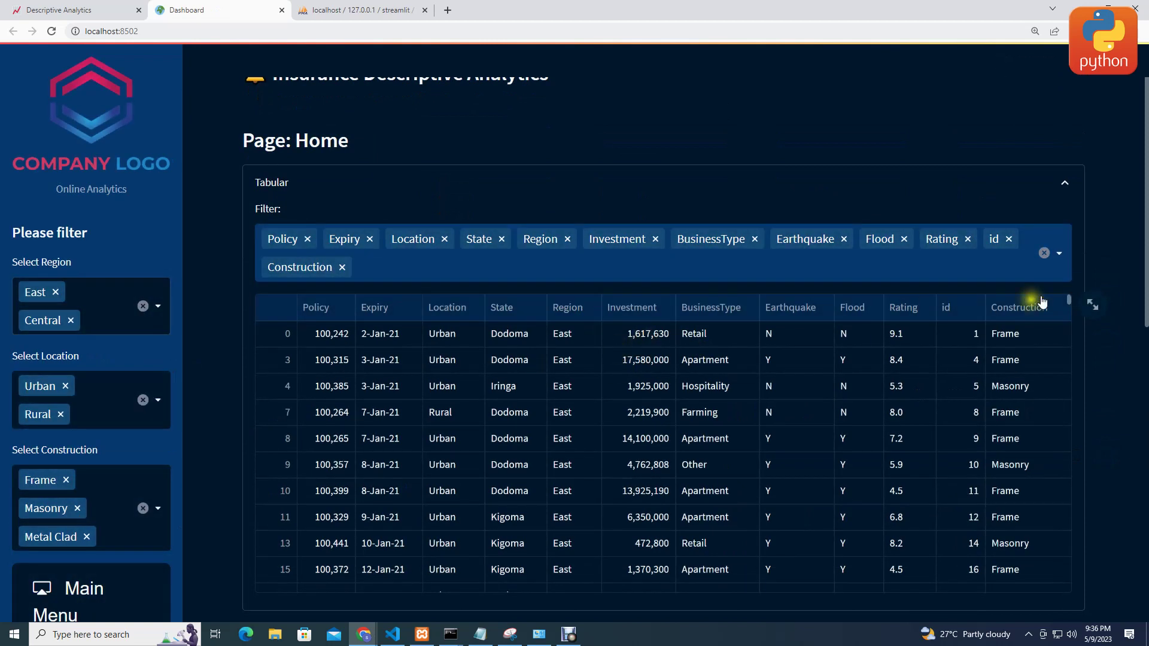
left_click(501, 239)
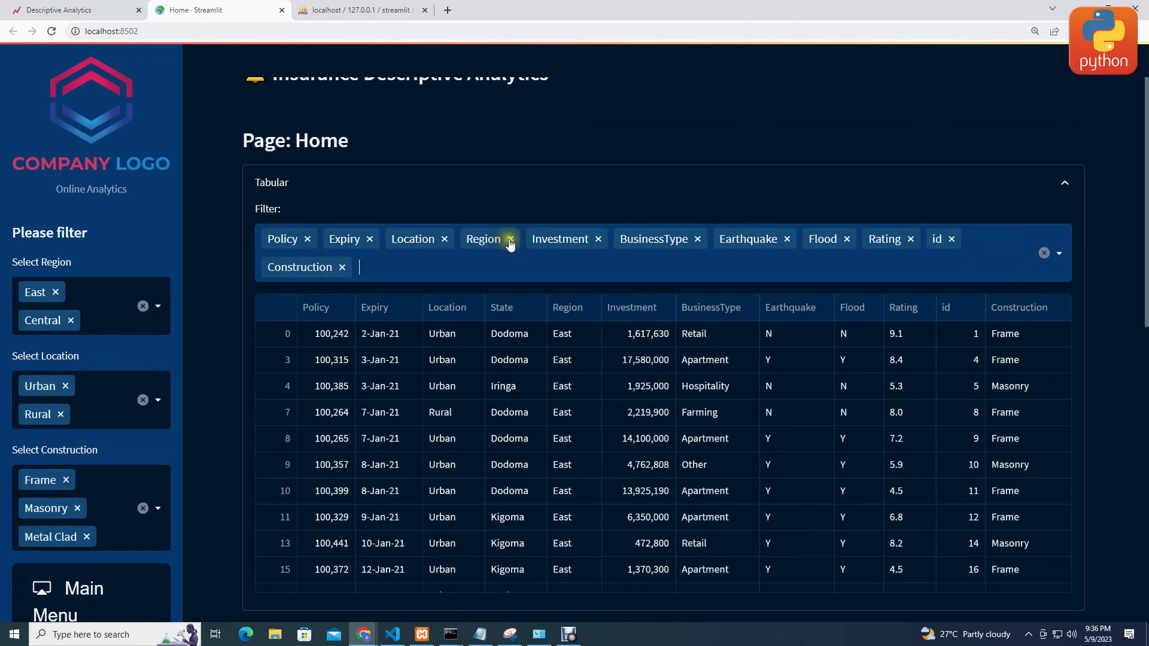
left_click(511, 239)
left_click(532, 239)
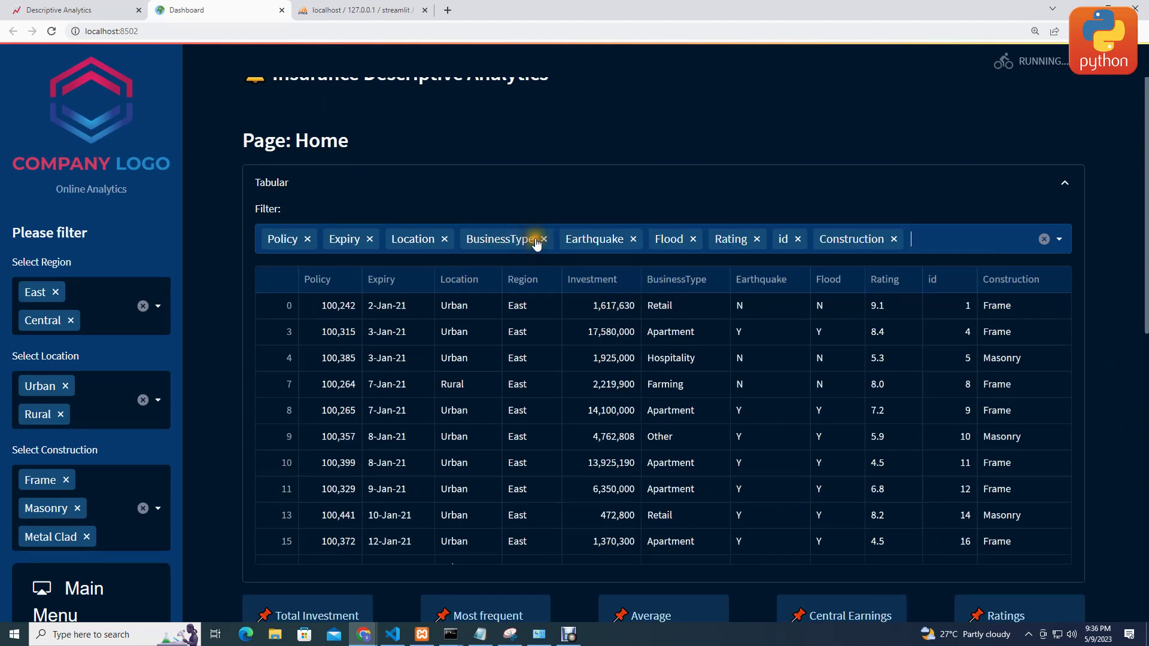
left_click(546, 239)
left_click(535, 240)
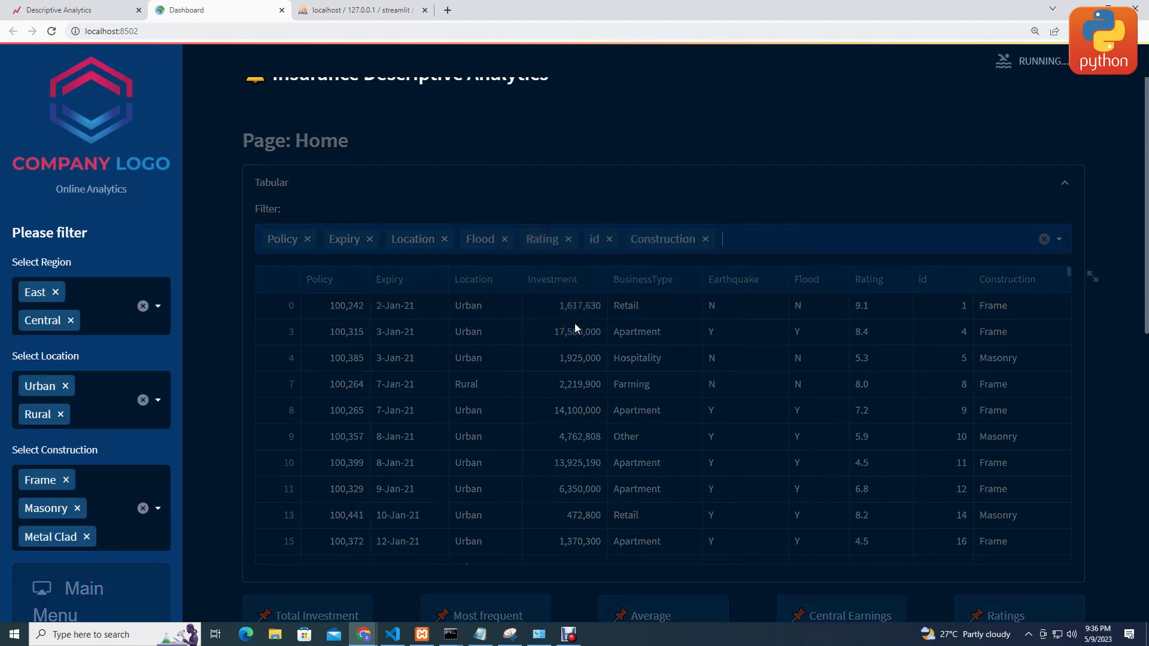
scroll(263, 359, "down", 2)
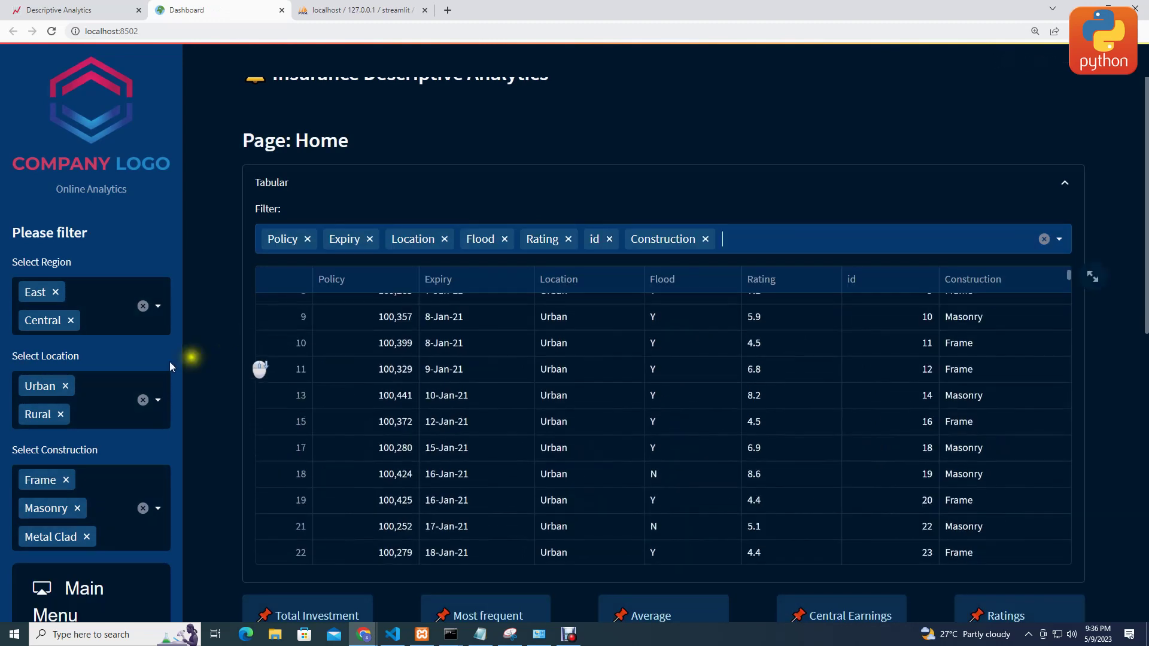
scroll(166, 364, "down", 2)
scroll(166, 365, "down", 1)
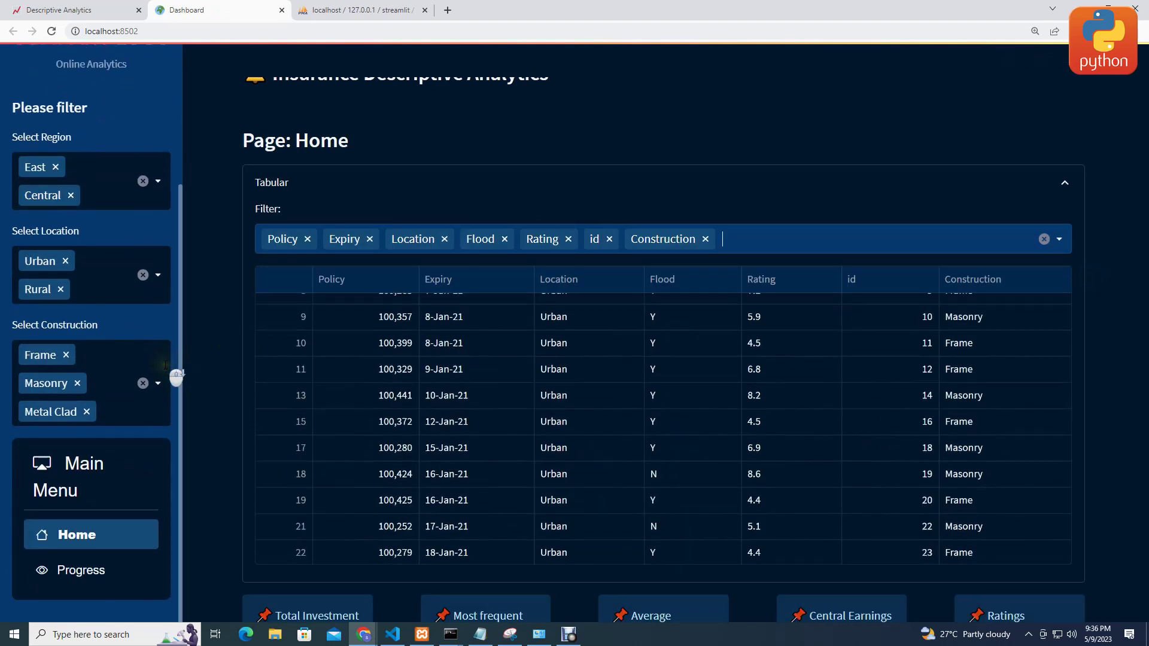
left_click(101, 571)
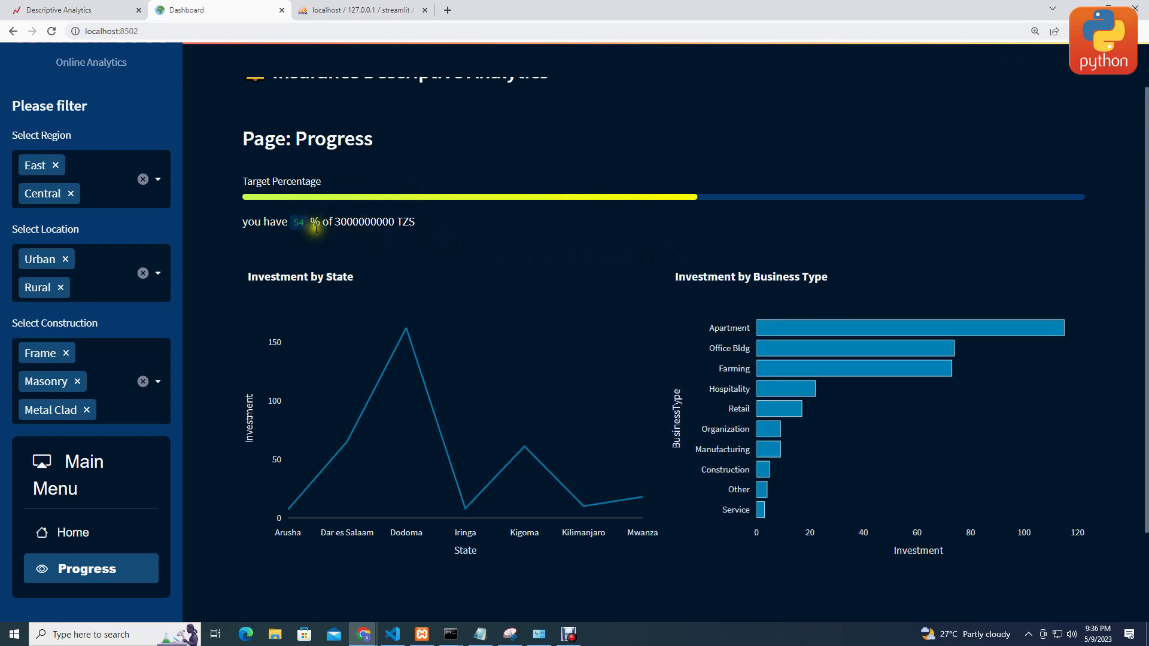
left_click_drag(333, 223, 397, 224)
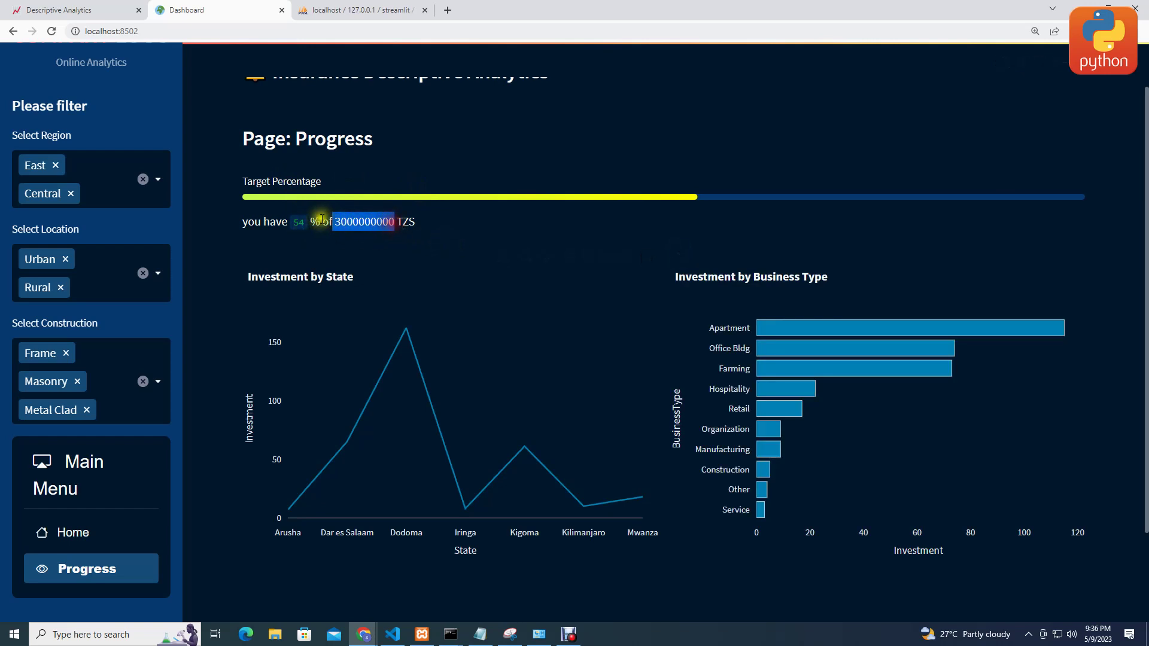
left_click_drag(312, 222, 290, 224)
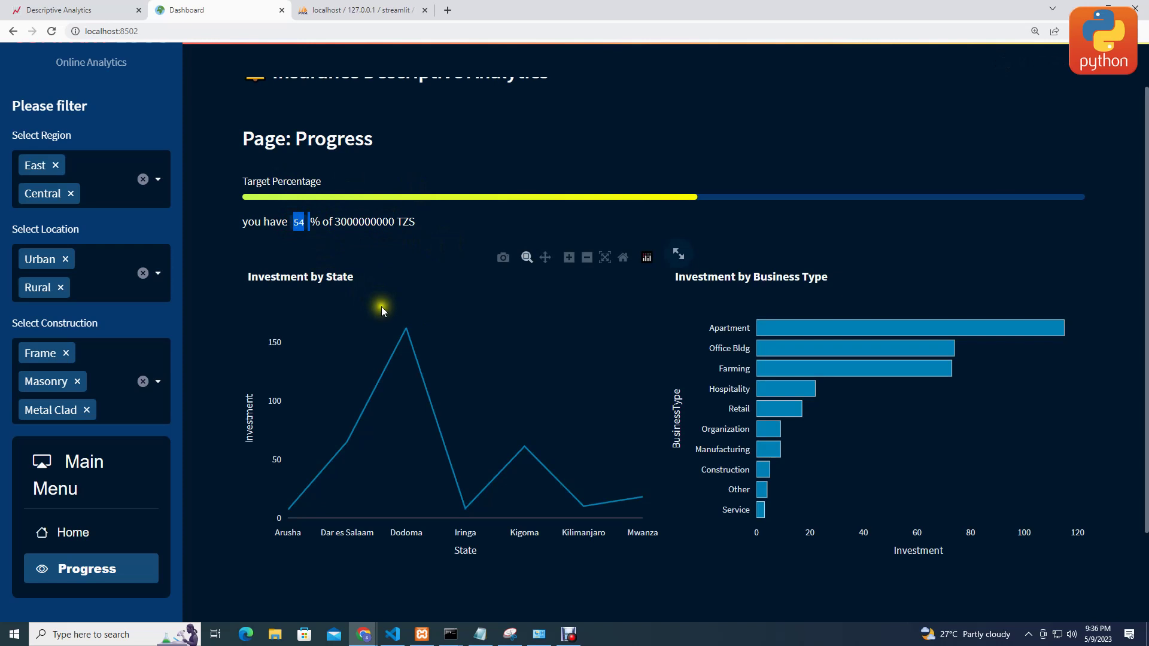
left_click(91, 193)
left_click(76, 223)
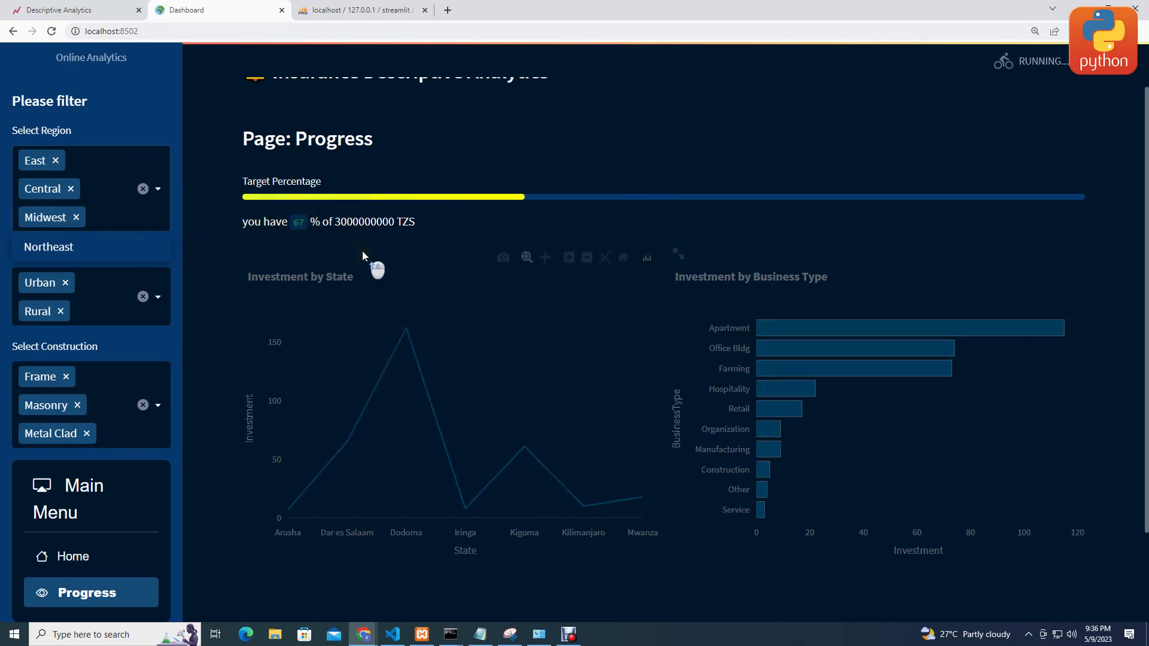
Step: Switch to the Loan Prediction app, showing 41.4% probability with Retail recommended
scroll(361, 251, "up", 1)
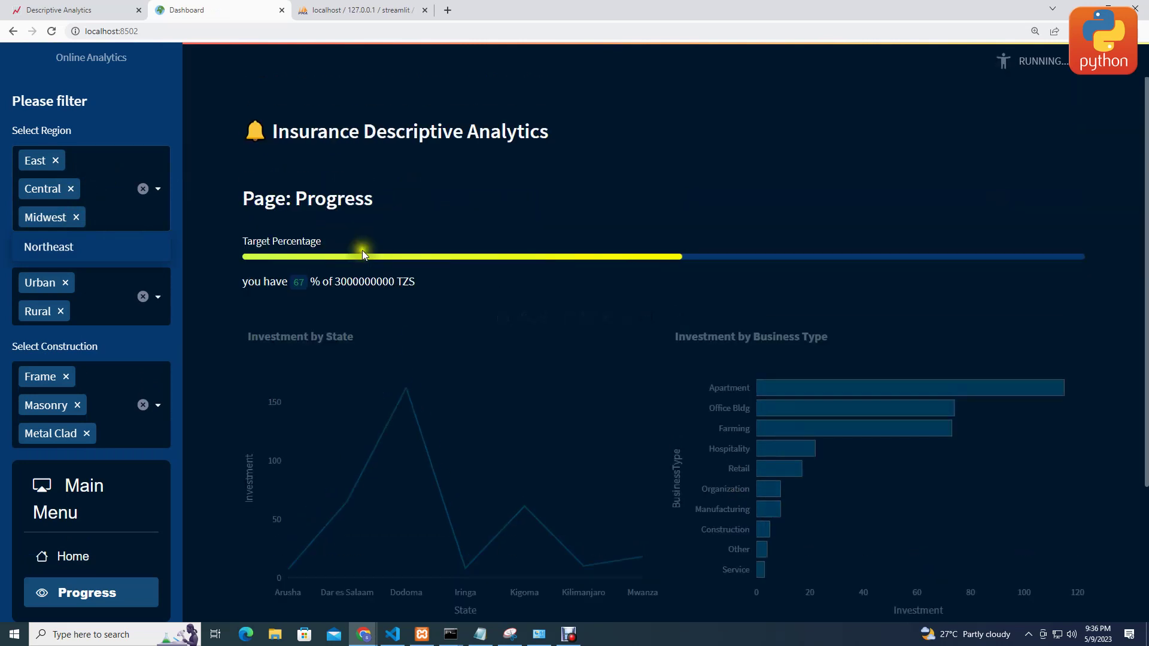
scroll(362, 255, "down", 1)
scroll(363, 254, "down", 1)
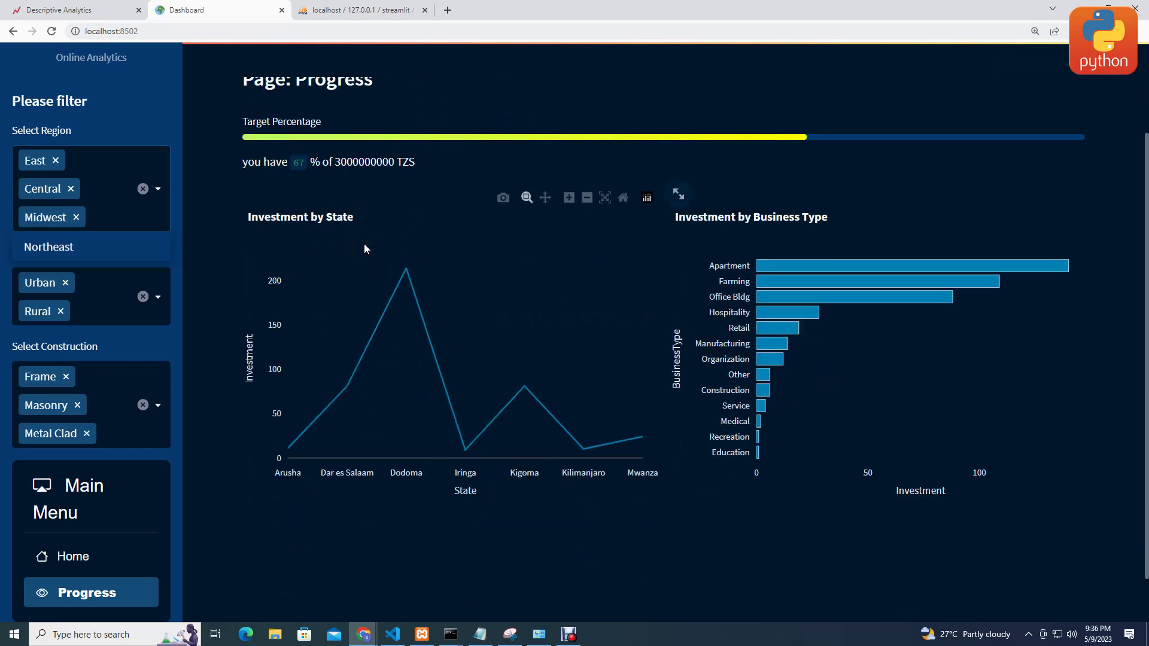
scroll(364, 243, "up", 2)
left_click(87, 5)
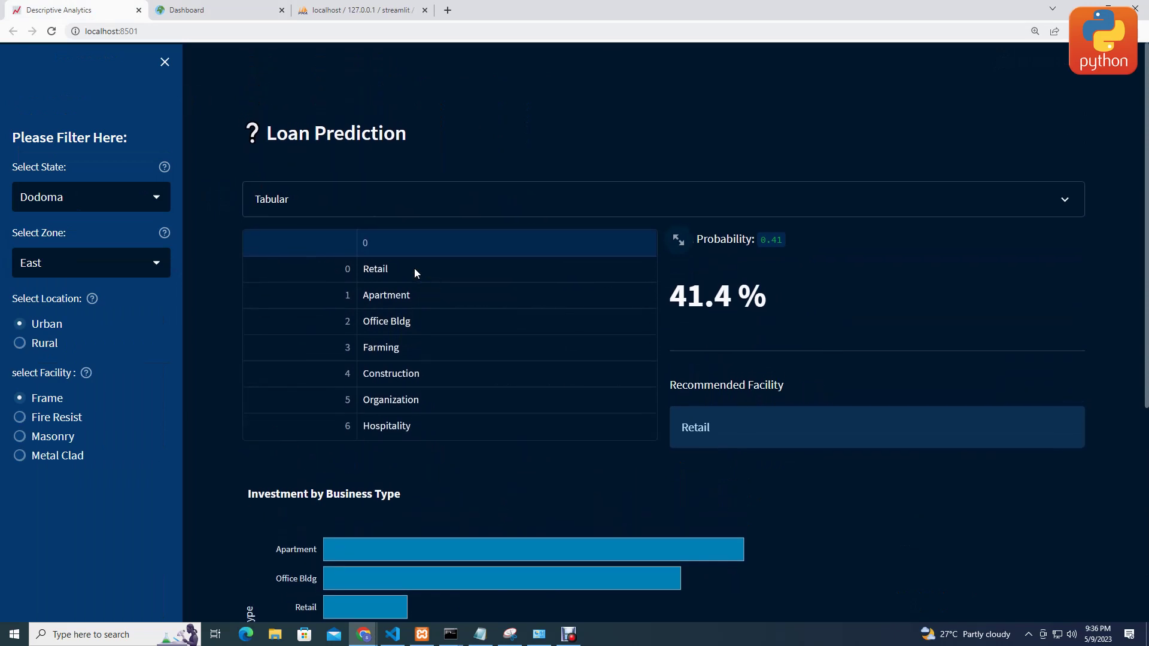
scroll(415, 270, "down", 1)
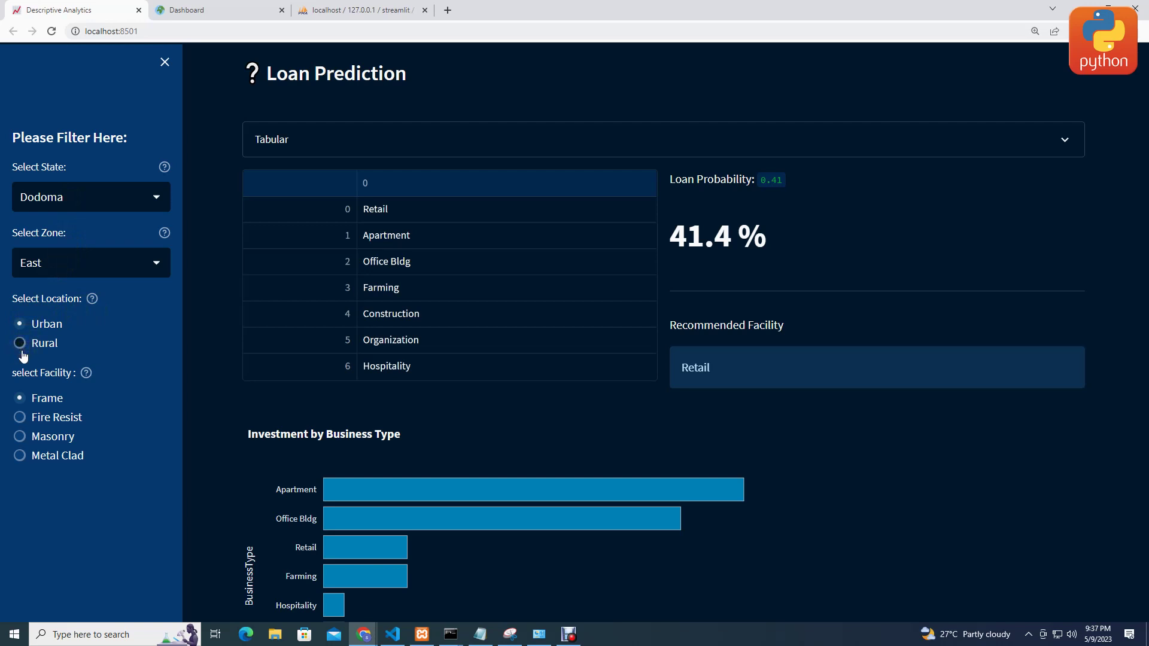
left_click(50, 327)
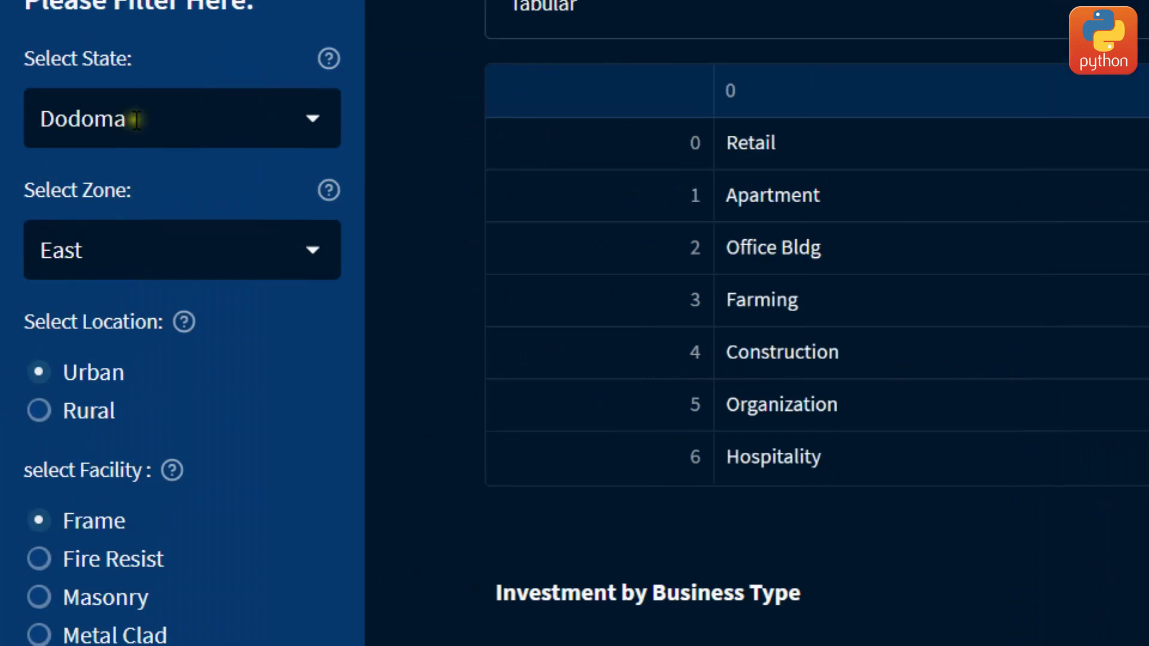
Step: Set the state filter to Kigoma
left_click(136, 122)
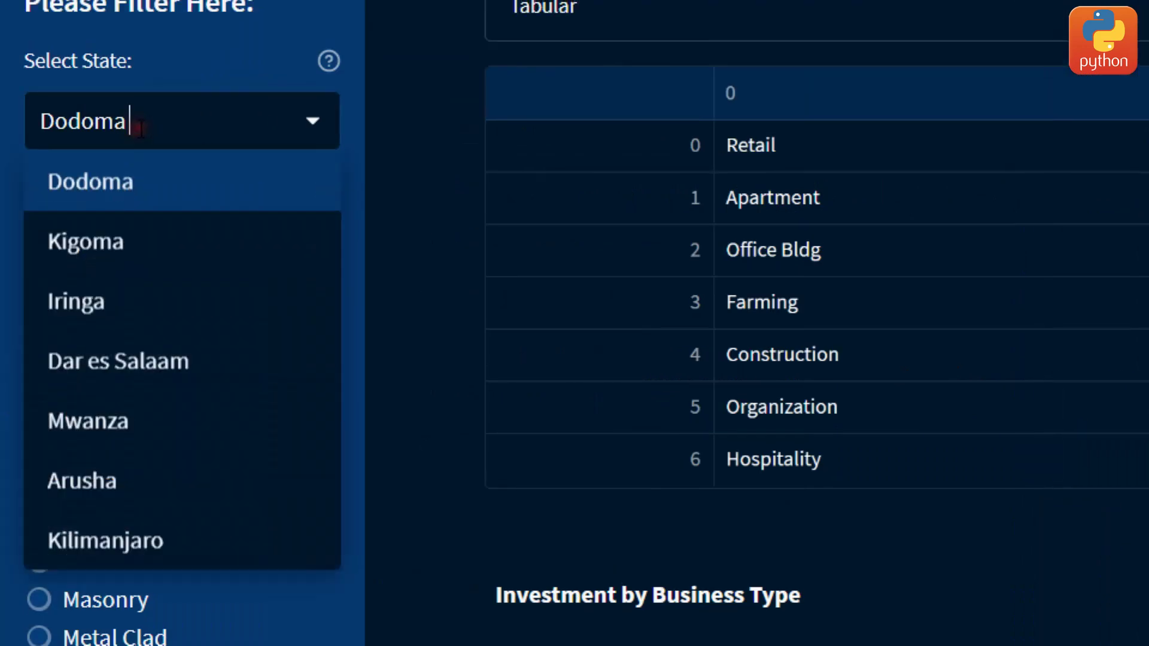
left_click(123, 363)
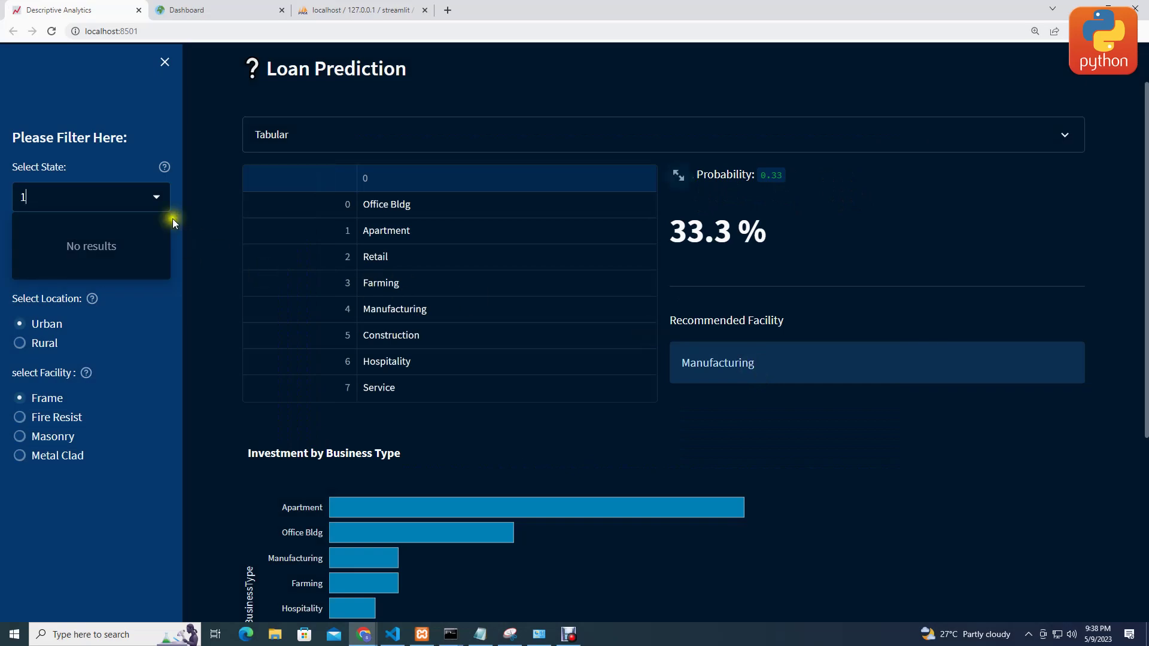
left_click(149, 195)
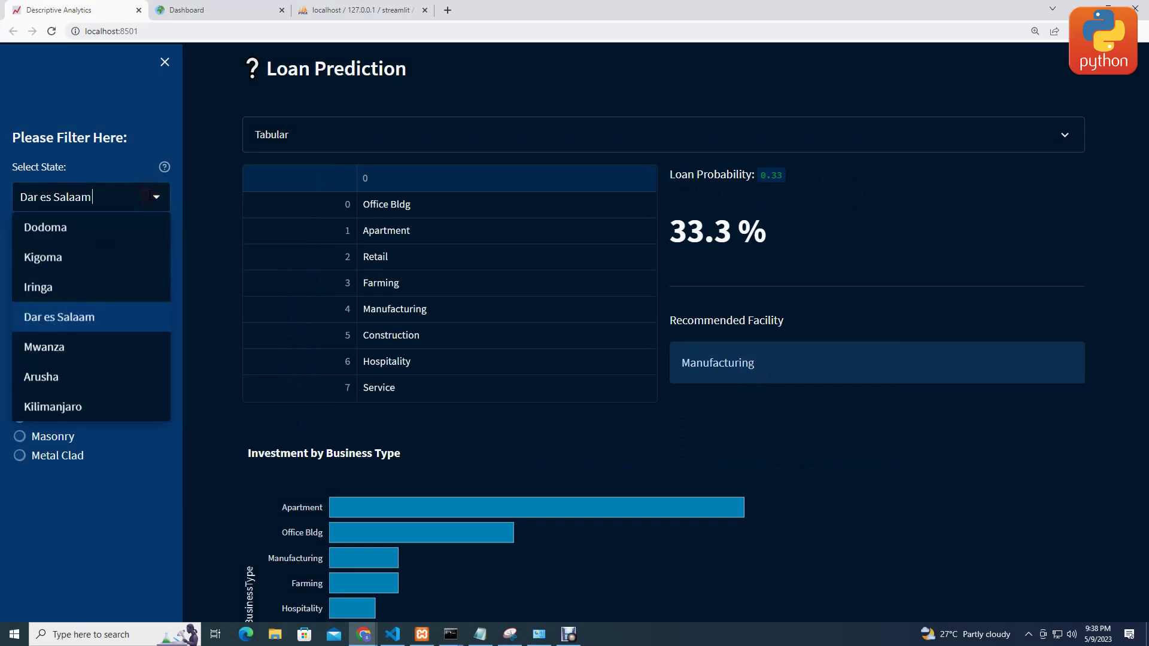
left_click(93, 249)
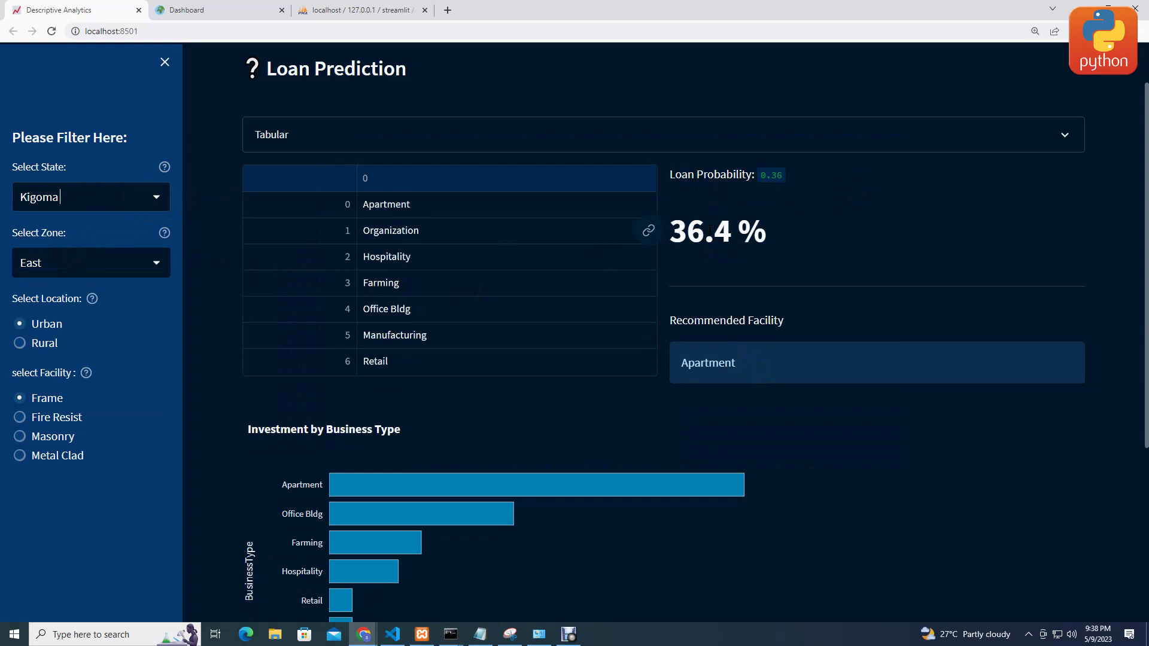
Step: Choose the Central zone and Rural location, then expand the Tabular table, which comes up empty
left_click(78, 261)
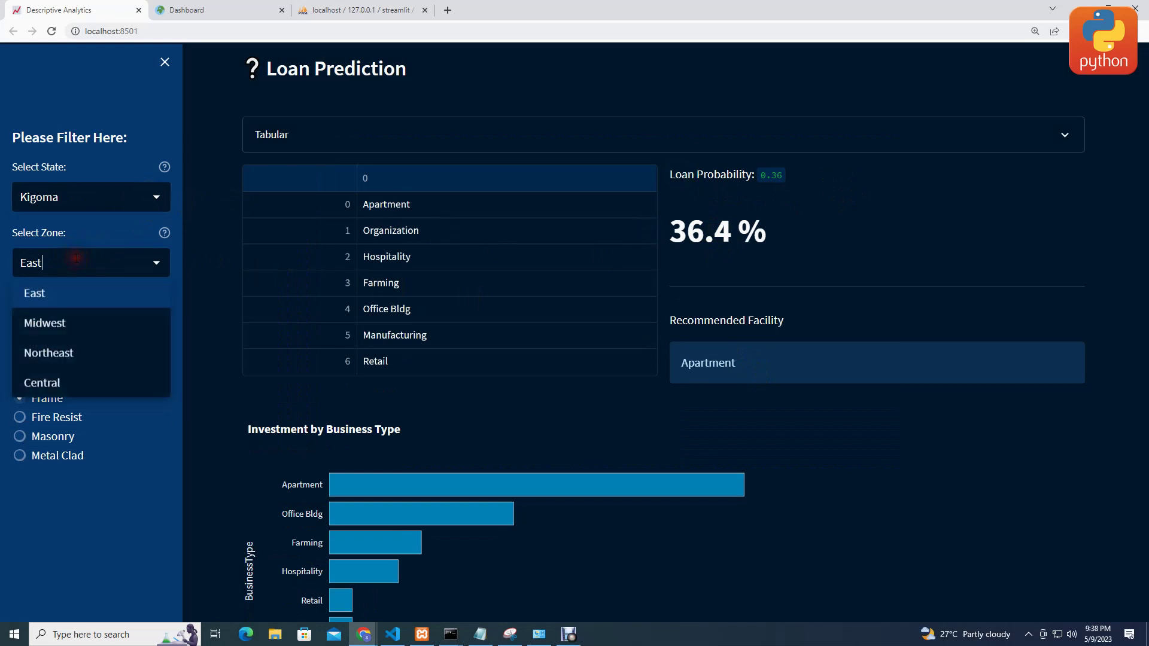
left_click(62, 324)
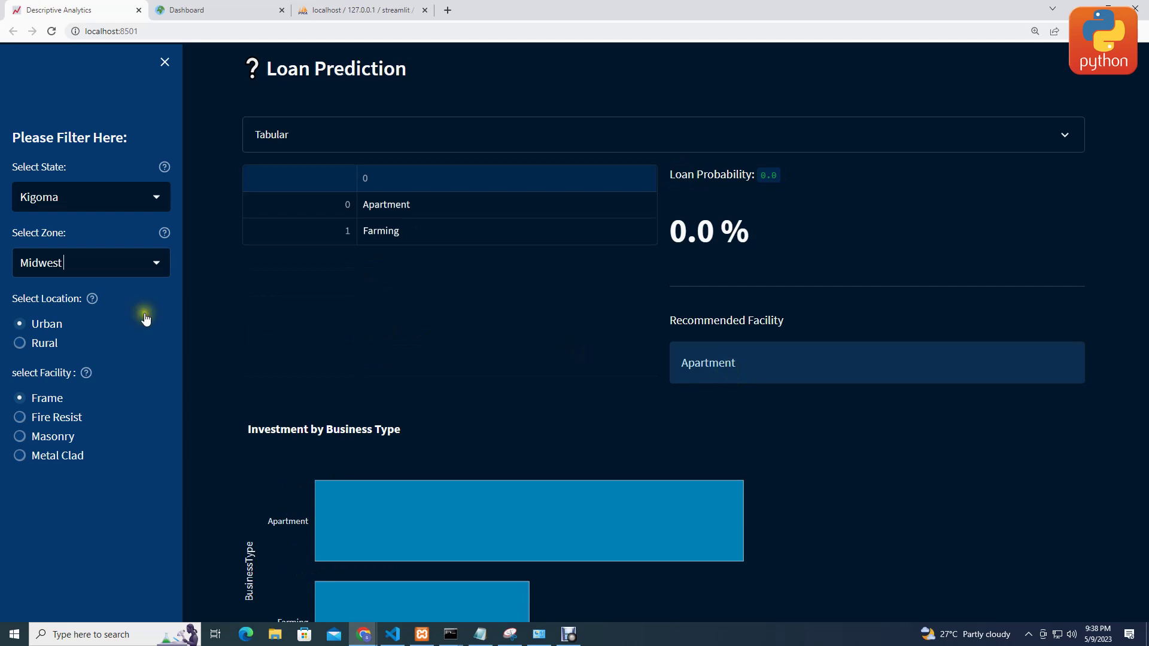
left_click(53, 257)
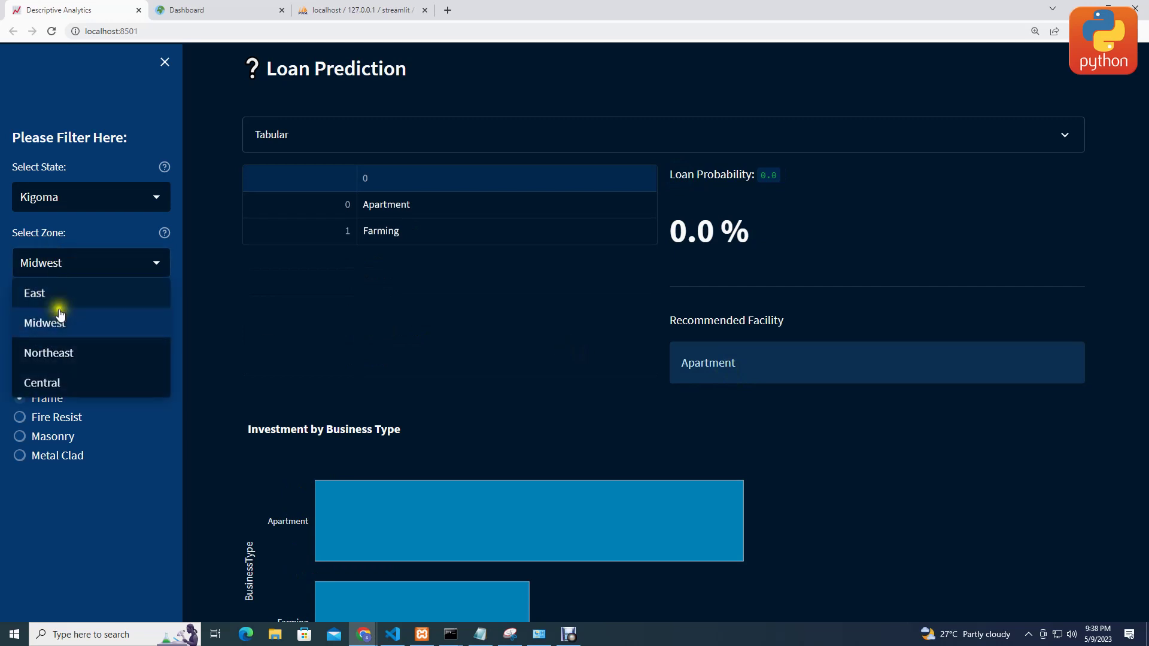
left_click(62, 381)
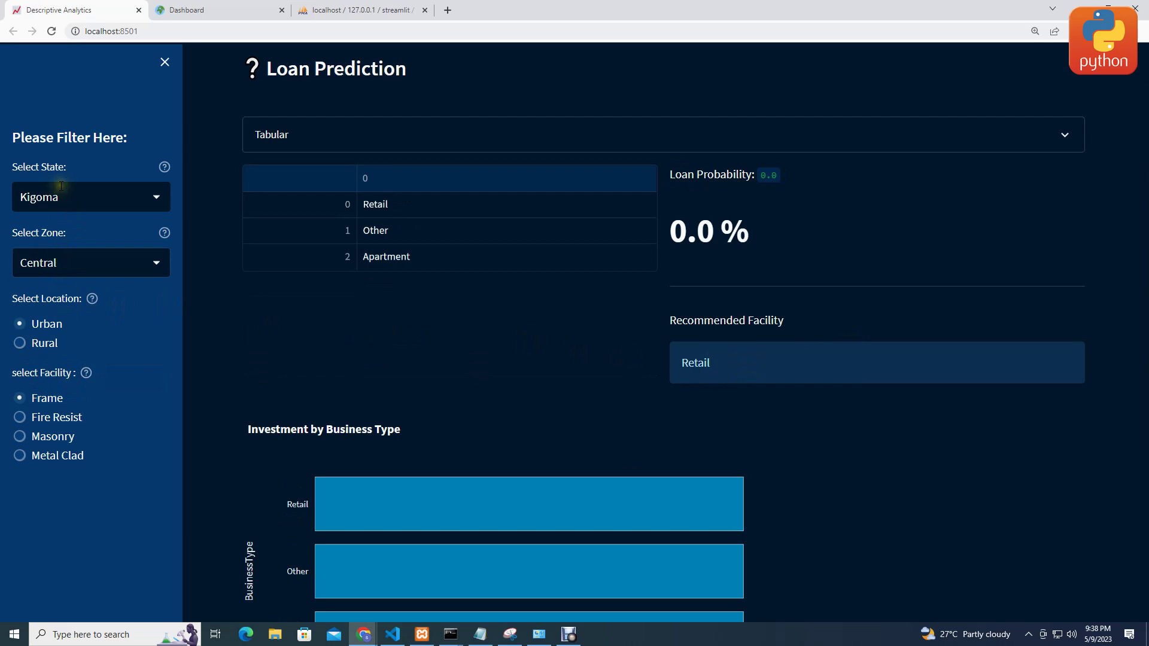
left_click(20, 343)
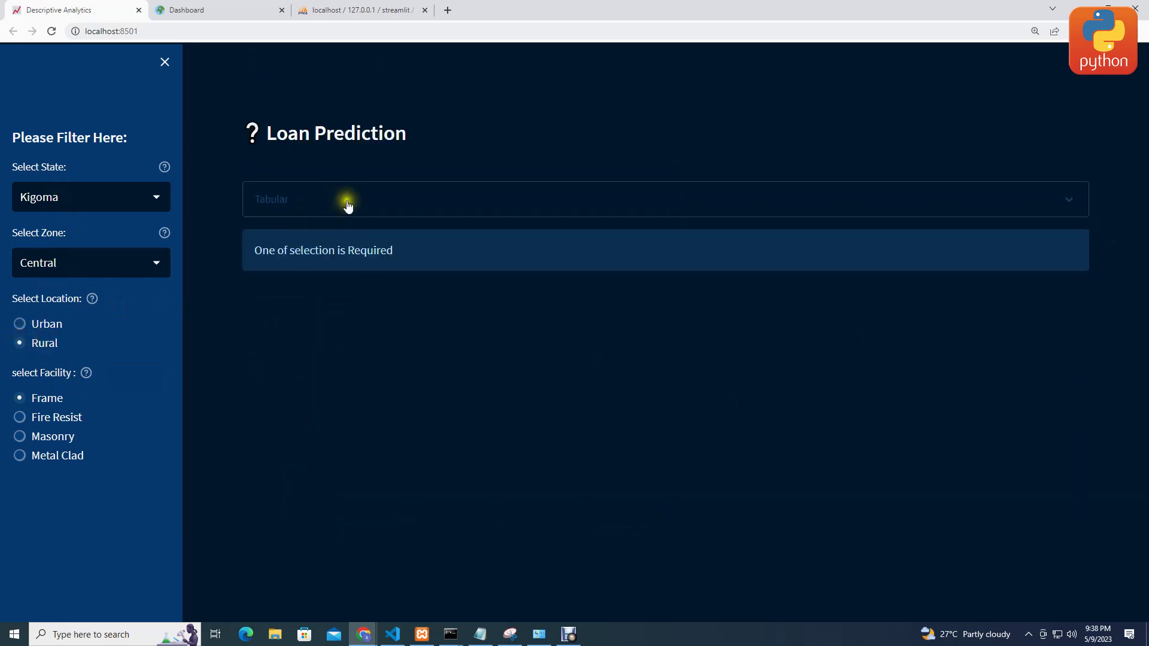
left_click(310, 204)
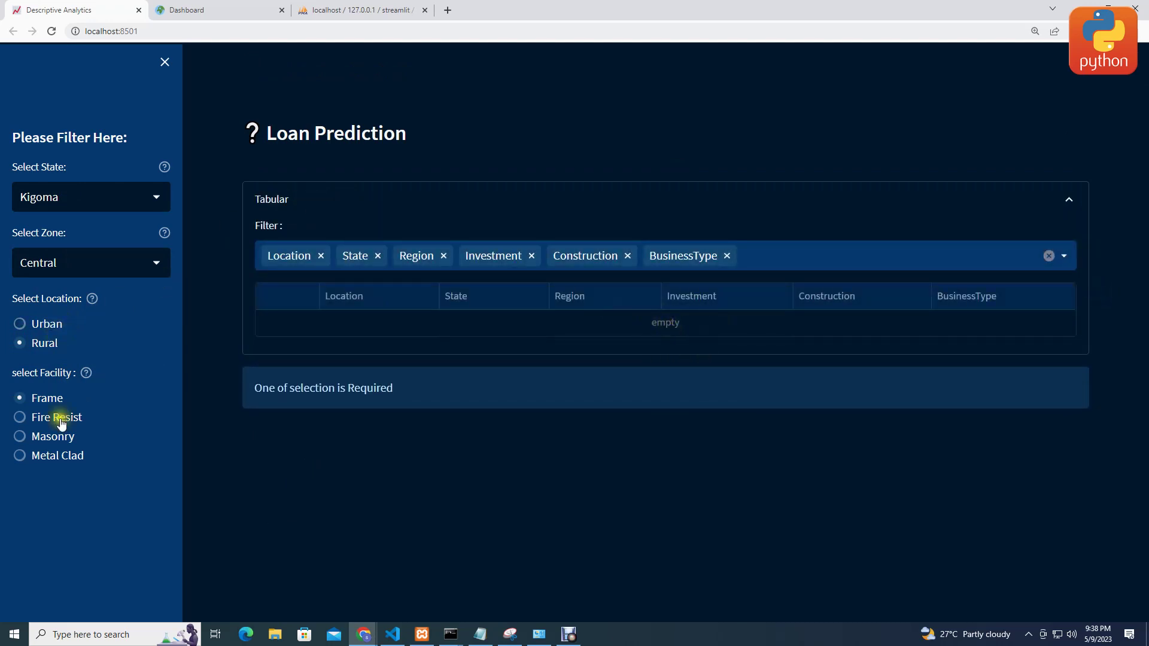
Step: Filter to Mwanza state, East zone and Urban location, giving 25.0% probability and Apartment recommended
left_click(71, 192)
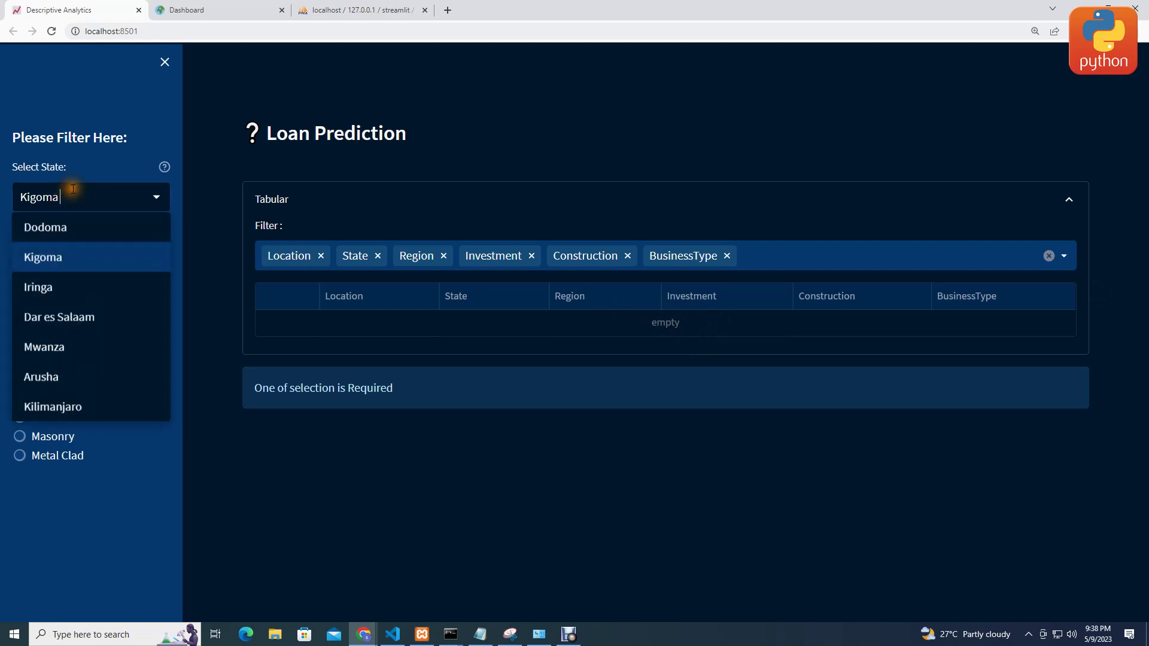
left_click(53, 347)
left_click(43, 273)
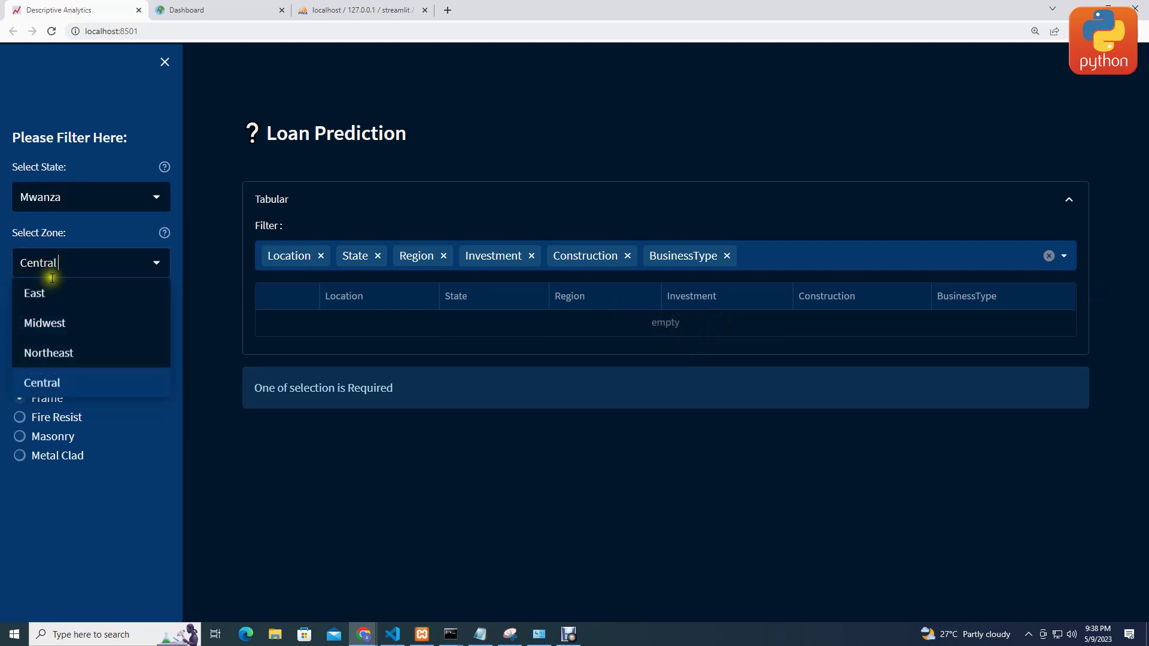
left_click(47, 293)
left_click(32, 330)
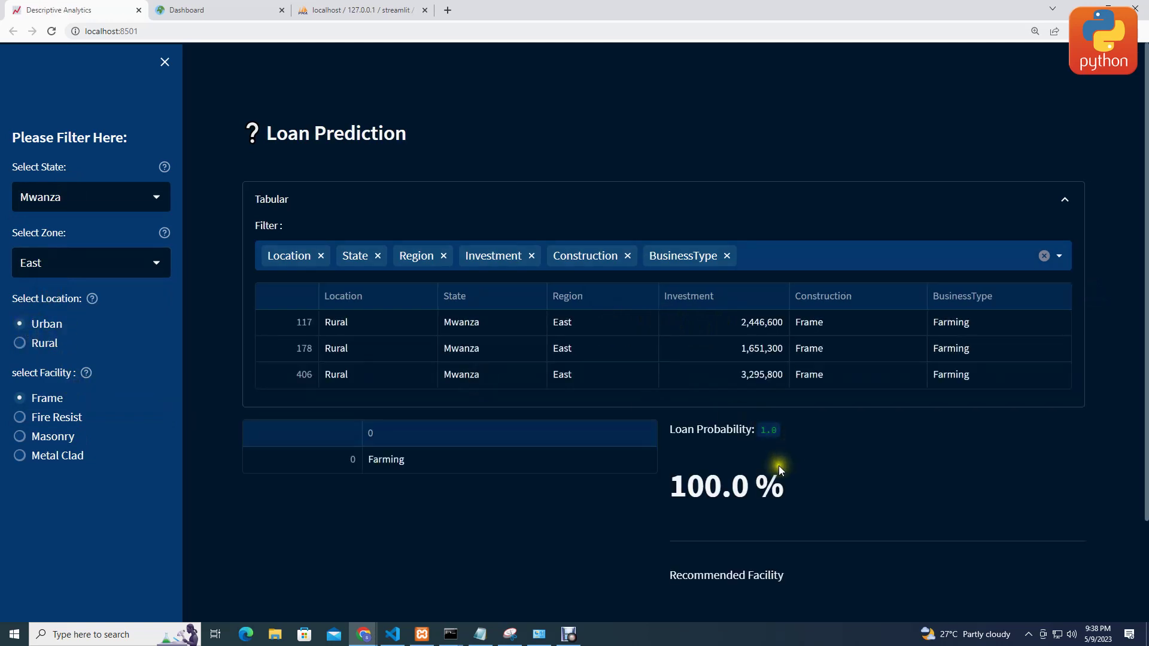
scroll(779, 466, "down", 1)
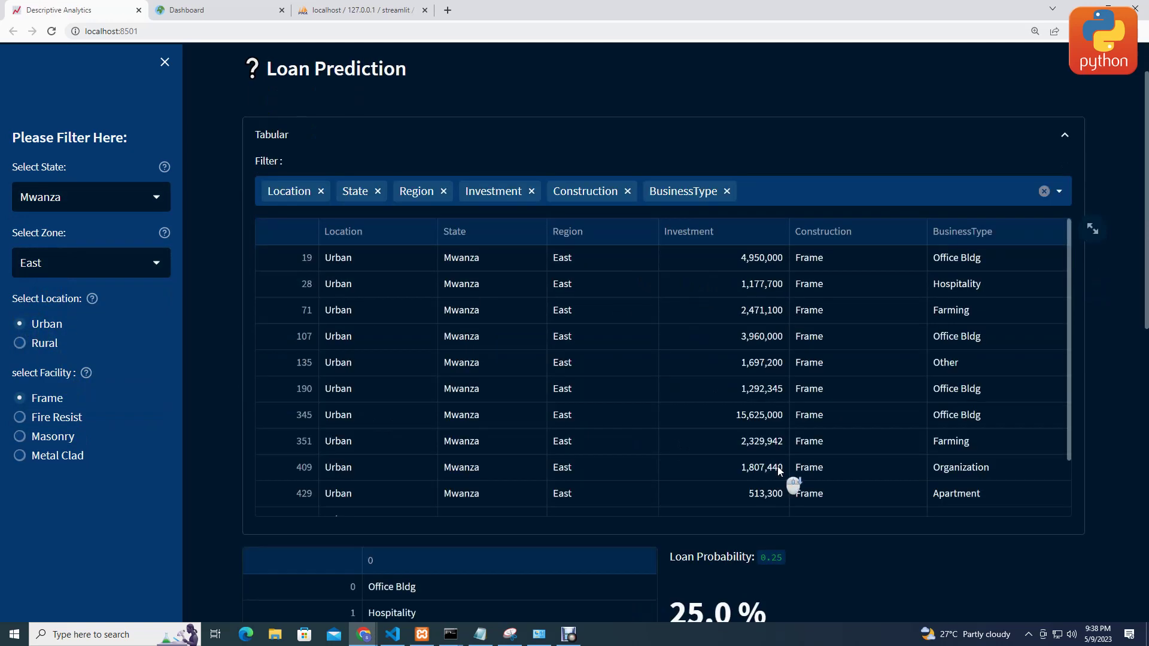
scroll(778, 466, "down", 2)
scroll(874, 508, "down", 4)
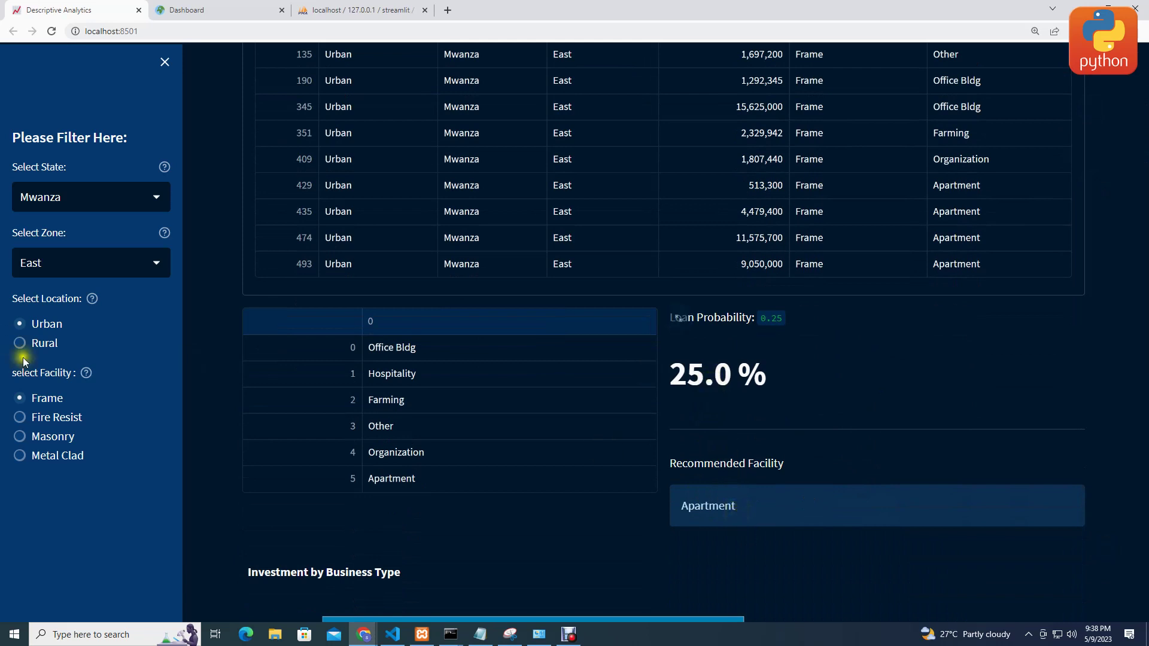
Step: Change the state to Kigoma and highlight the resulting 45.5% loan probability
left_click(57, 199)
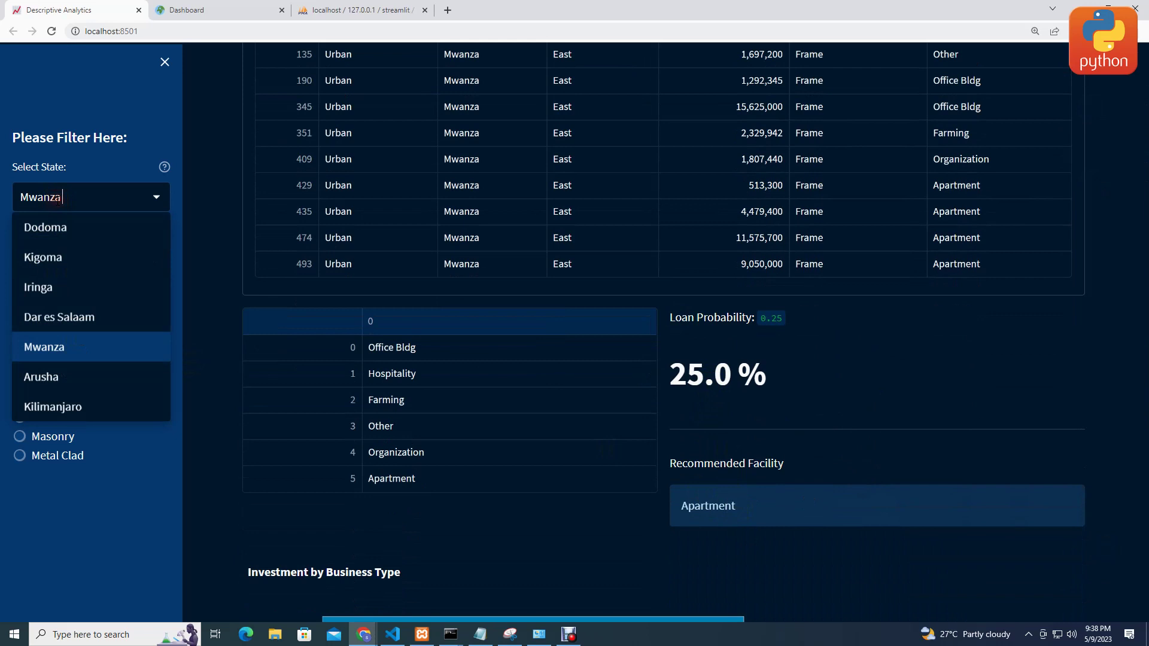
left_click(55, 262)
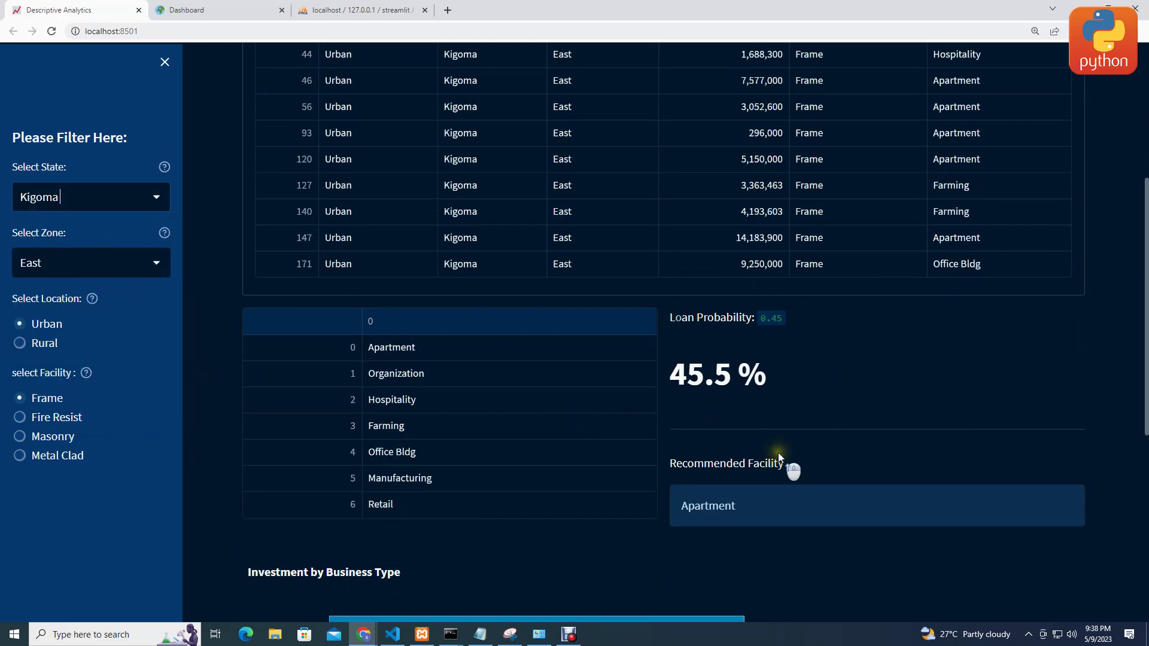
scroll(785, 461, "up", 3)
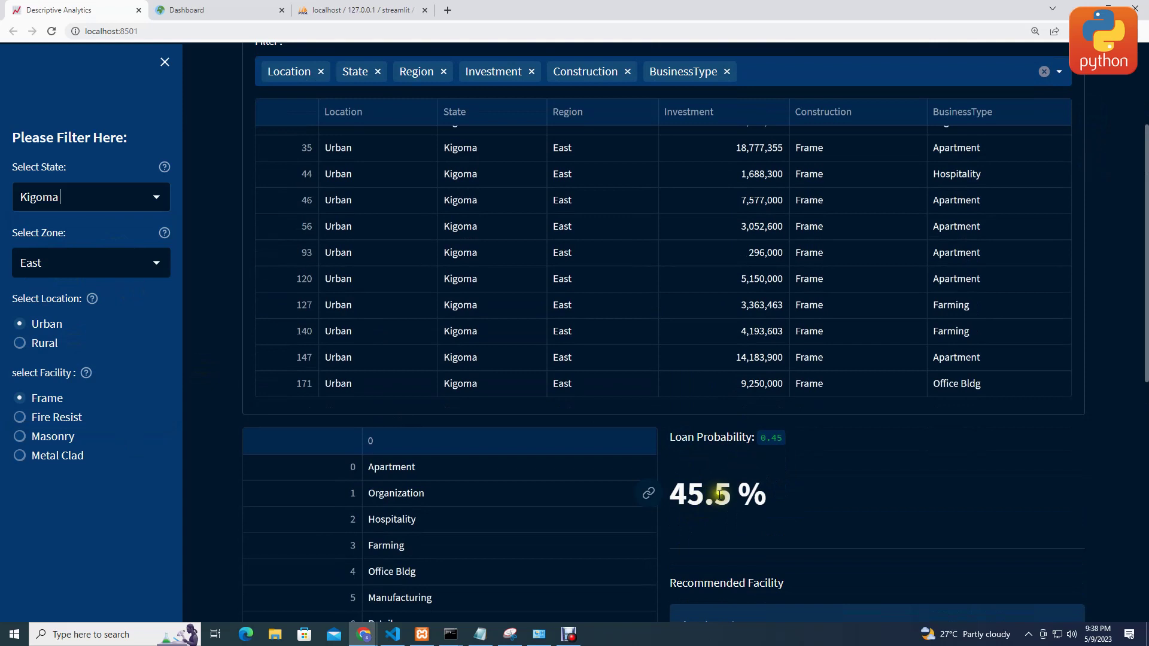
left_click_drag(721, 501, 694, 498)
scroll(694, 496, "down", 2)
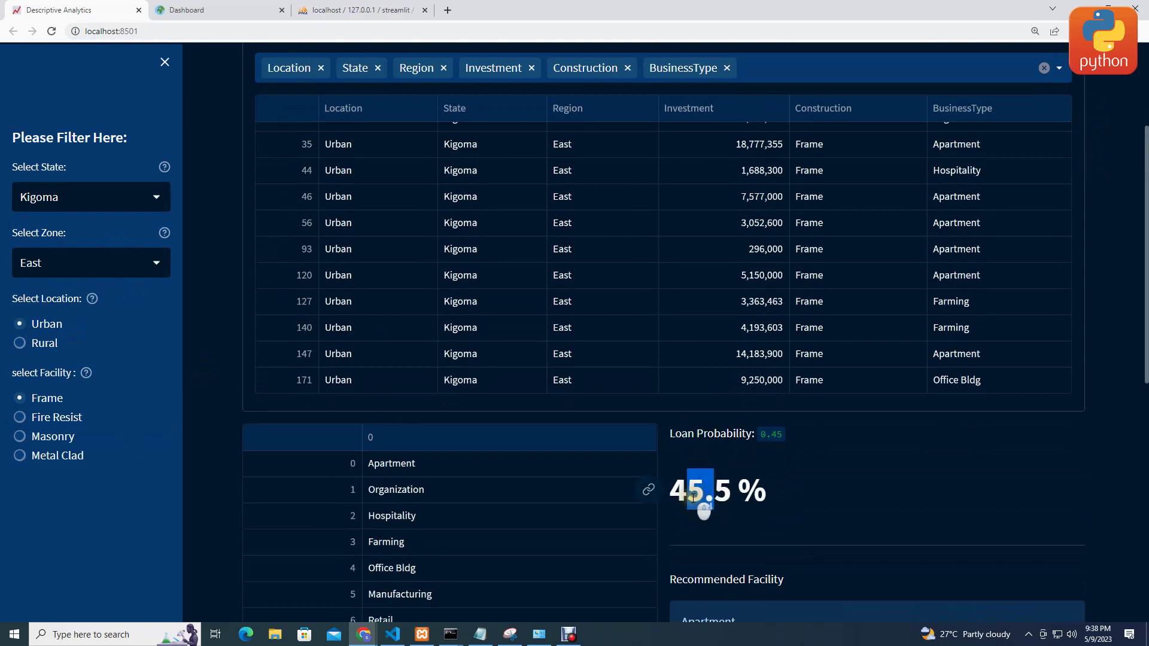
Step: Switch the location to Rural, giving 100.0% probability, Retail recommended and Farming leading the chart
left_click(24, 344)
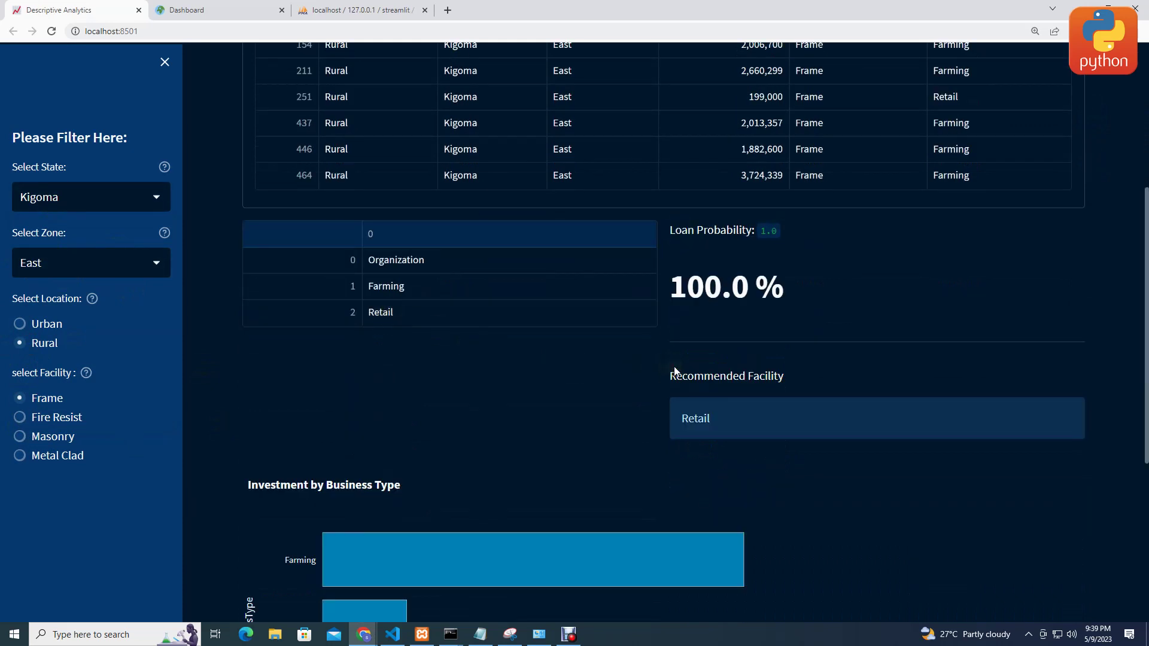
scroll(731, 384, "up", 1)
scroll(728, 382, "up", 3)
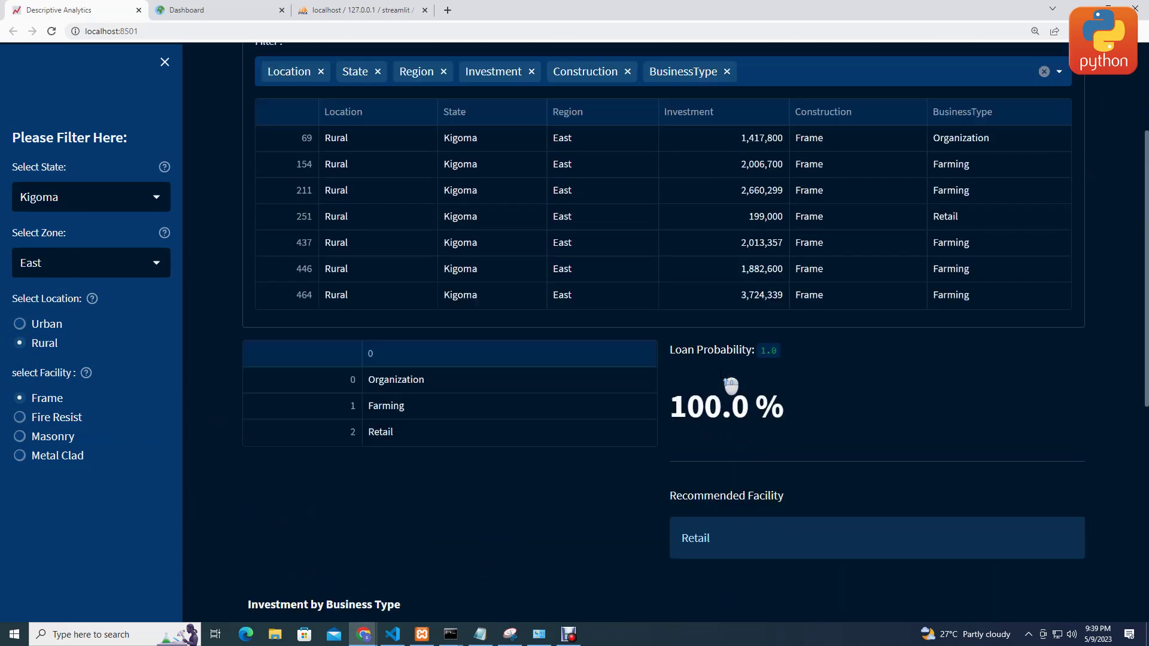
scroll(734, 401, "down", 2)
scroll(743, 451, "down", 1)
left_click_drag(713, 483, 684, 481)
scroll(684, 480, "down", 4)
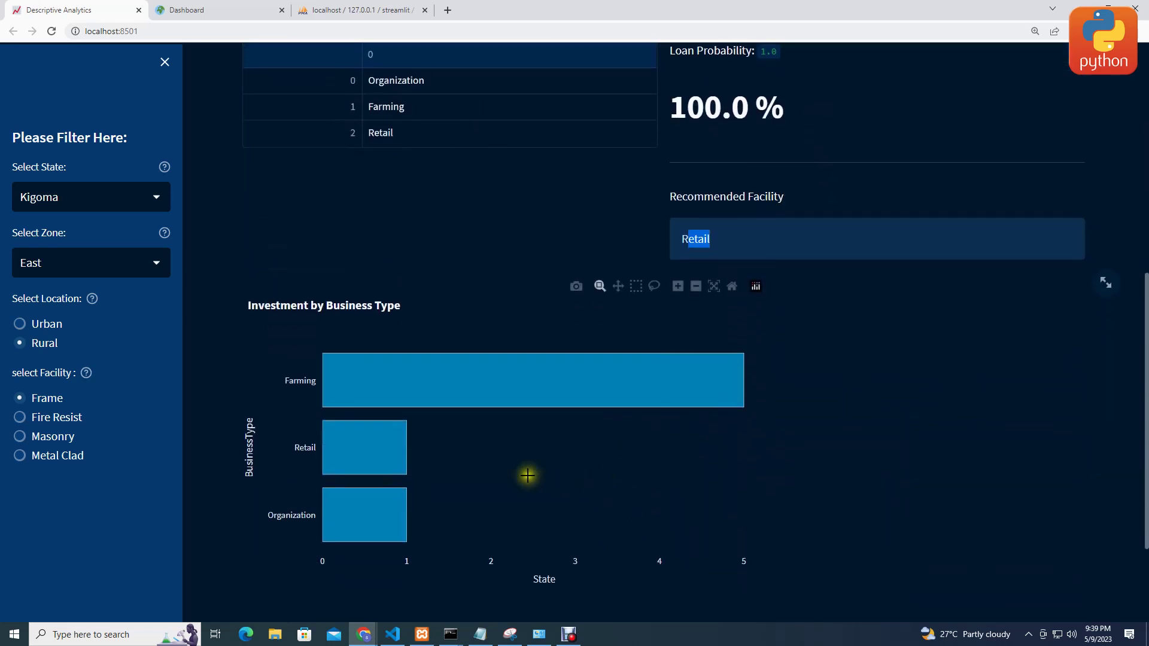
scroll(468, 463, "down", 1)
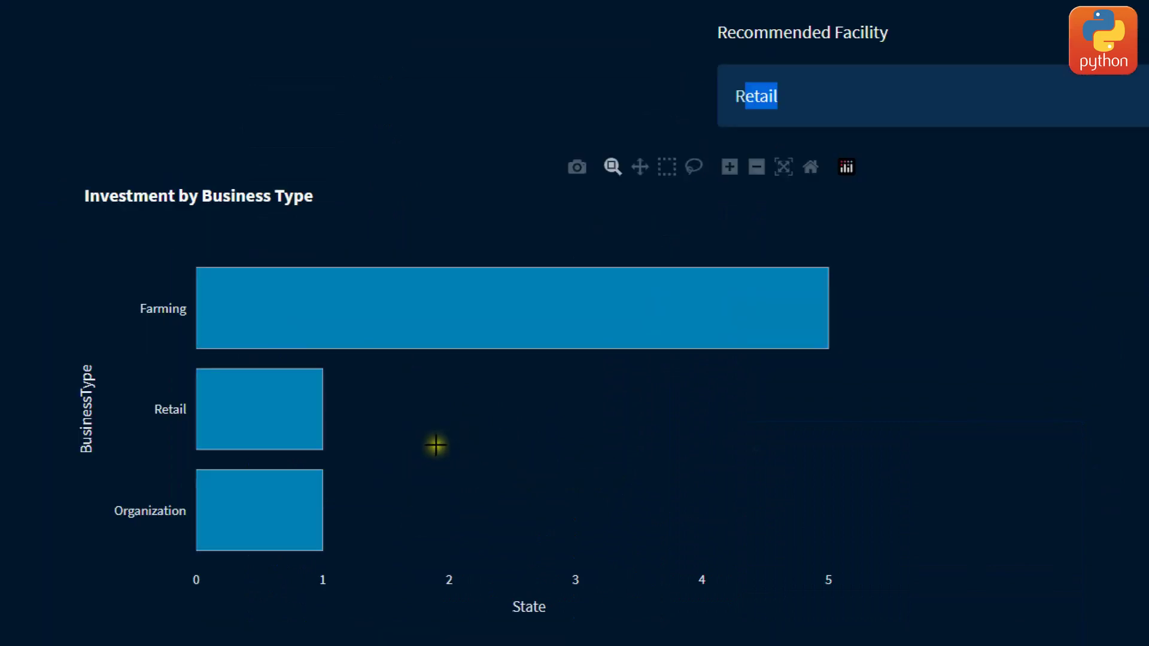
mouse_move(310, 390)
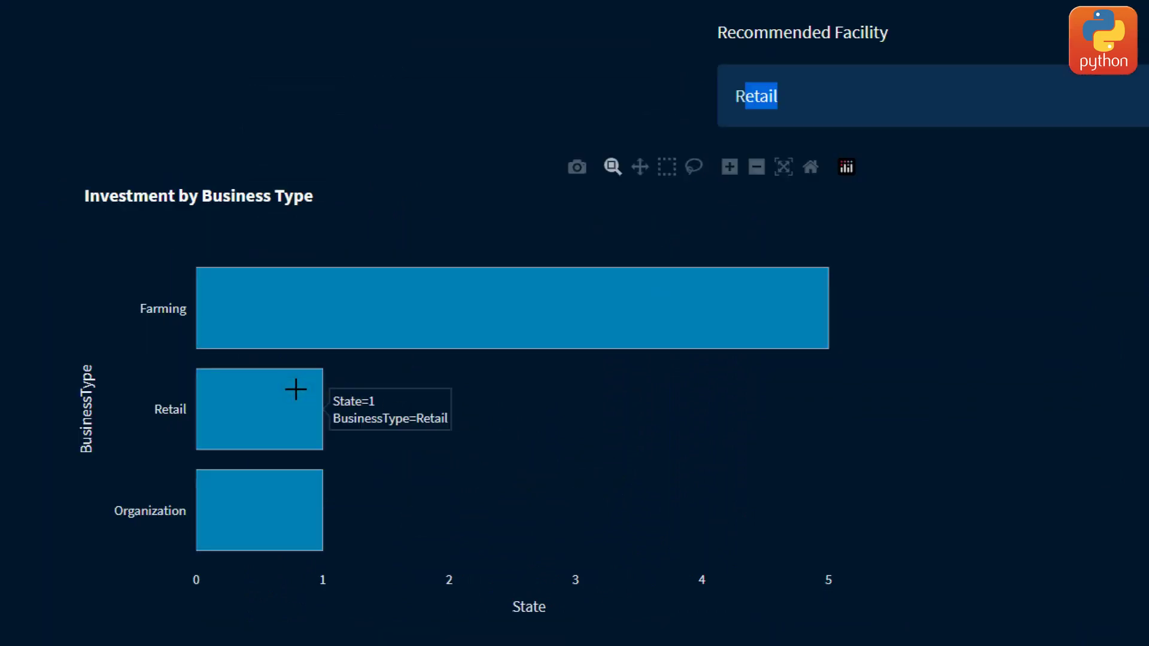
mouse_move(221, 329)
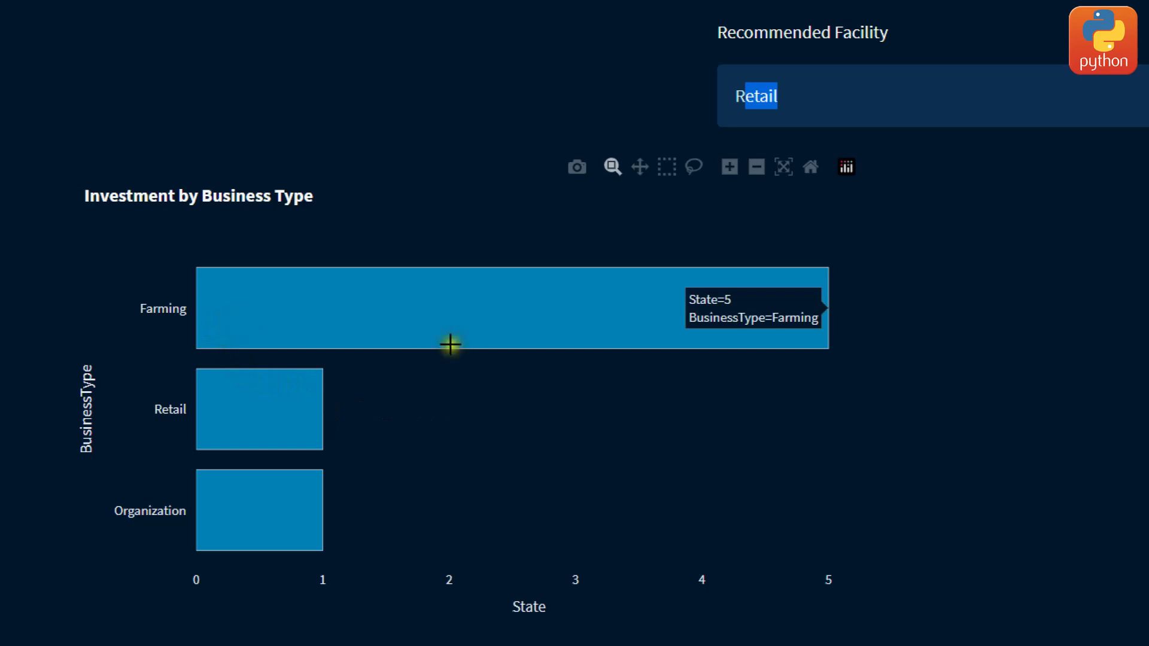
mouse_move(213, 527)
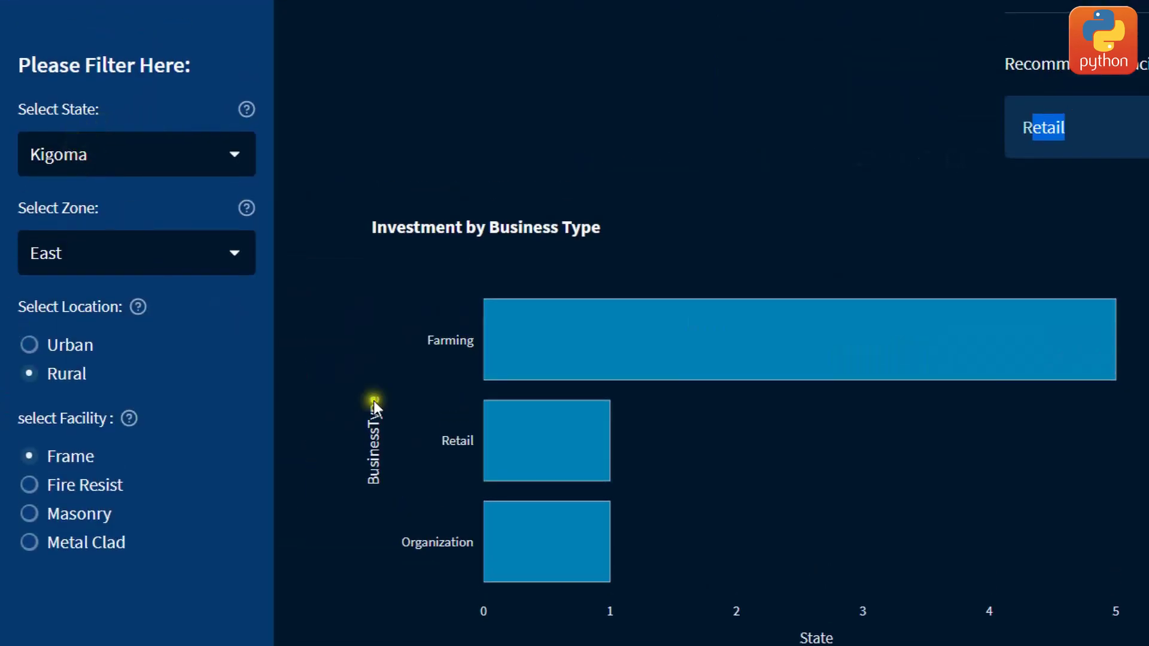
mouse_move(1080, 371)
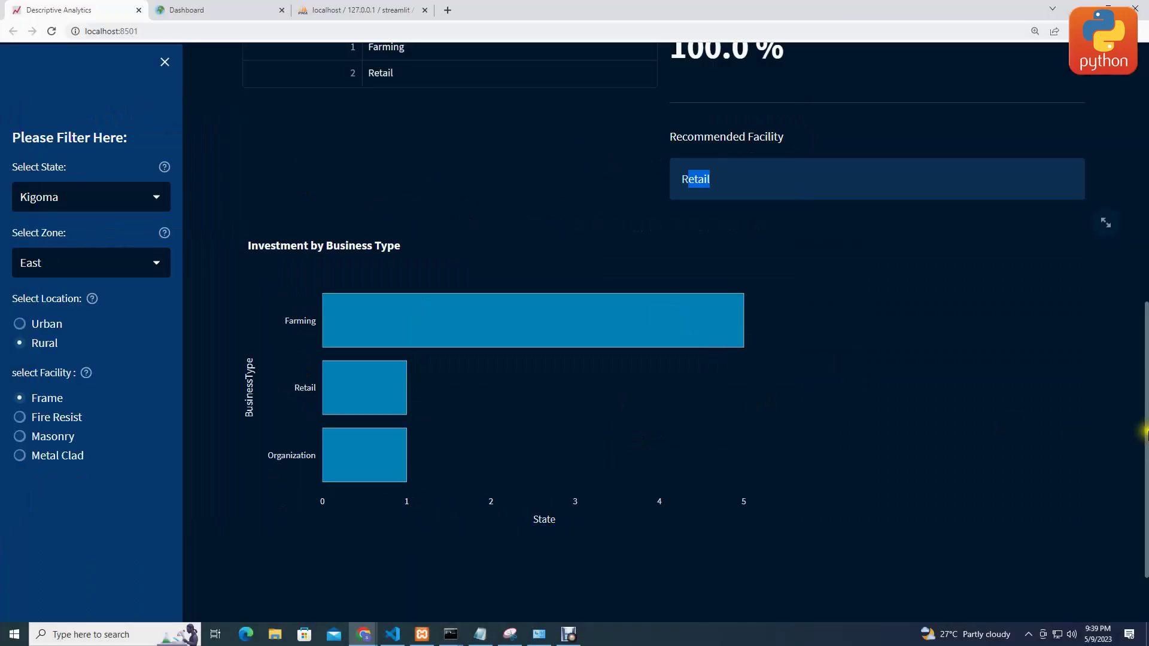
left_click_drag(1141, 431, 1143, 203)
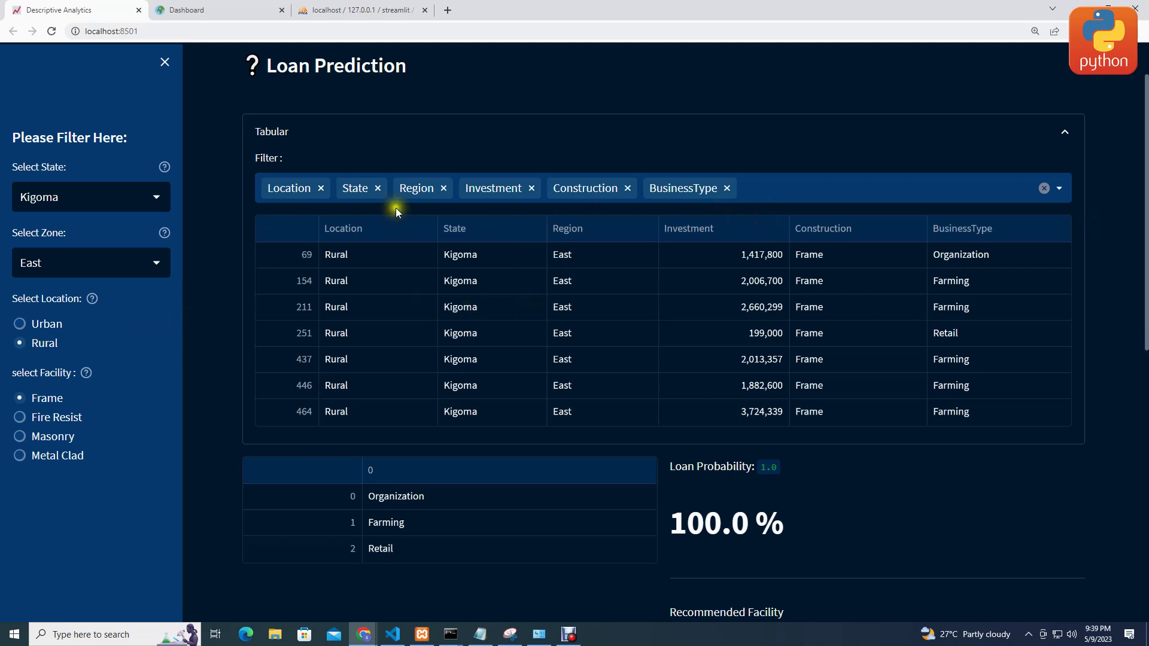
Step: Drop the State, Region, Investment and Construction columns, leaving Location and BusinessType at 66.7% probability
left_click(377, 189)
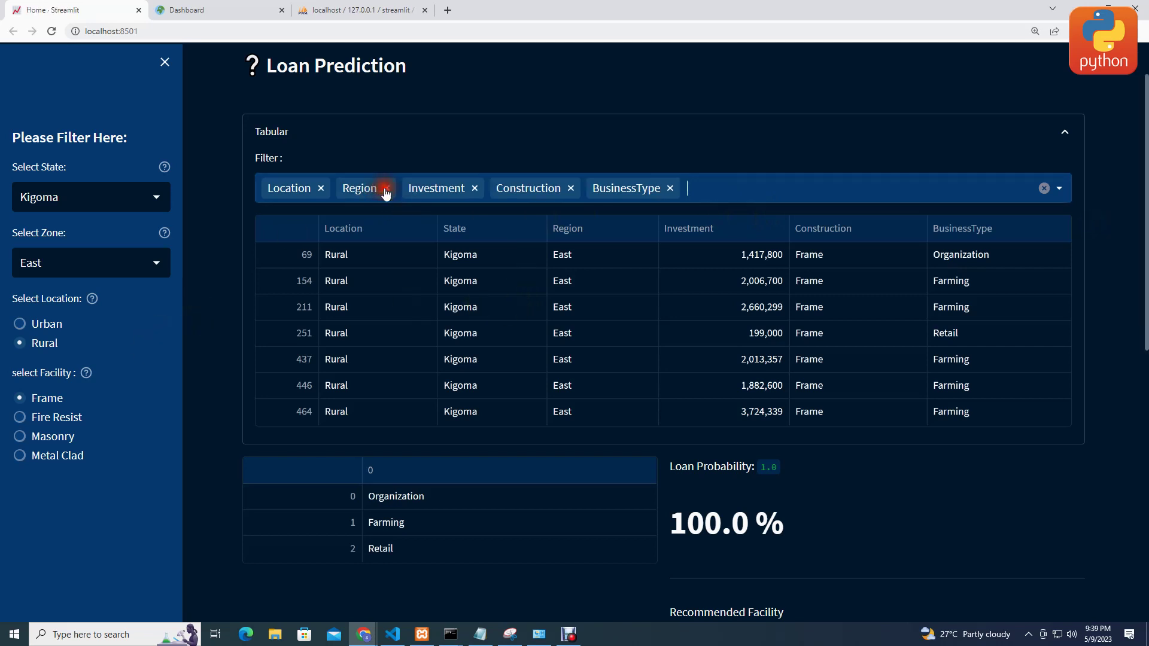
left_click(386, 188)
left_click(409, 189)
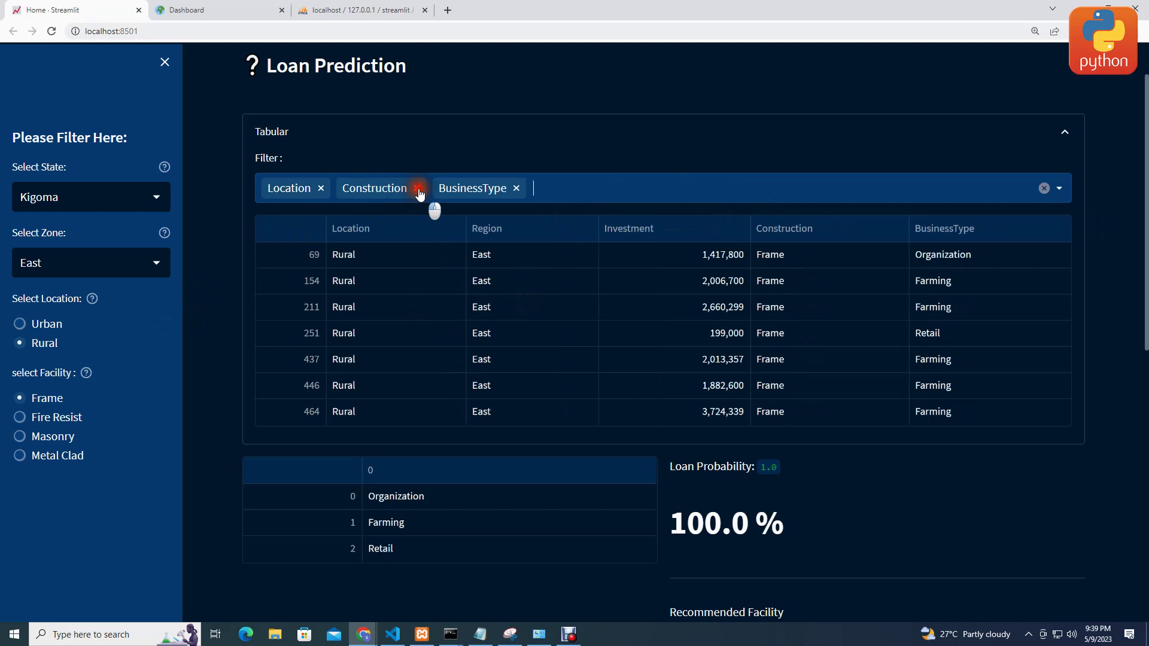
left_click(418, 189)
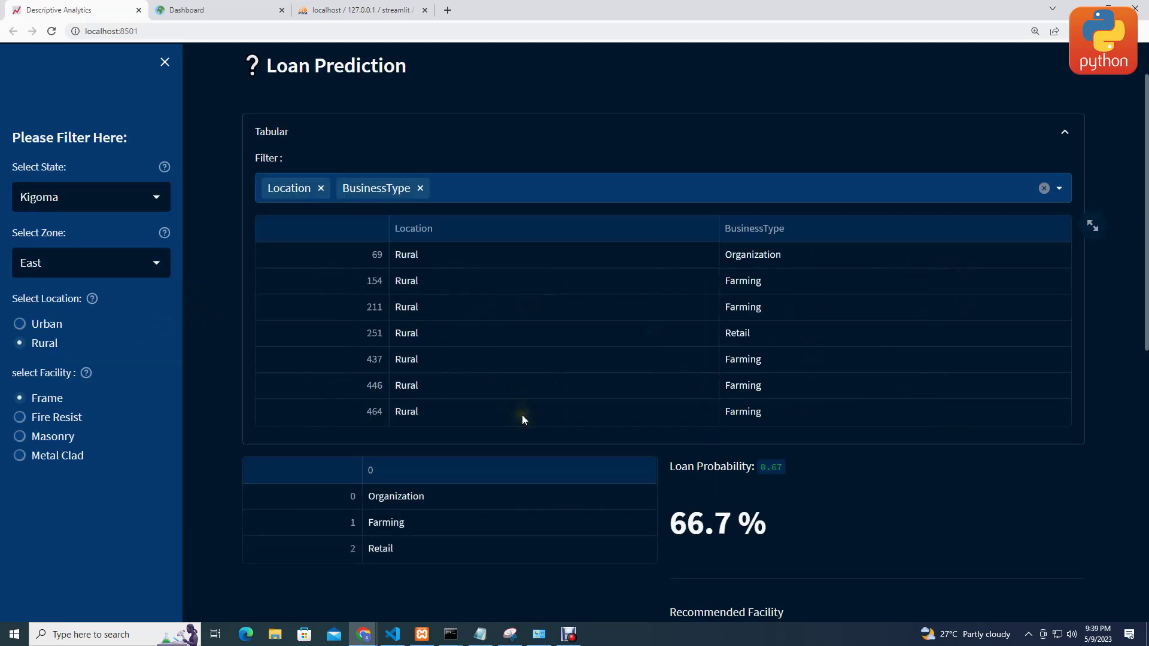
scroll(522, 415, "down", 1)
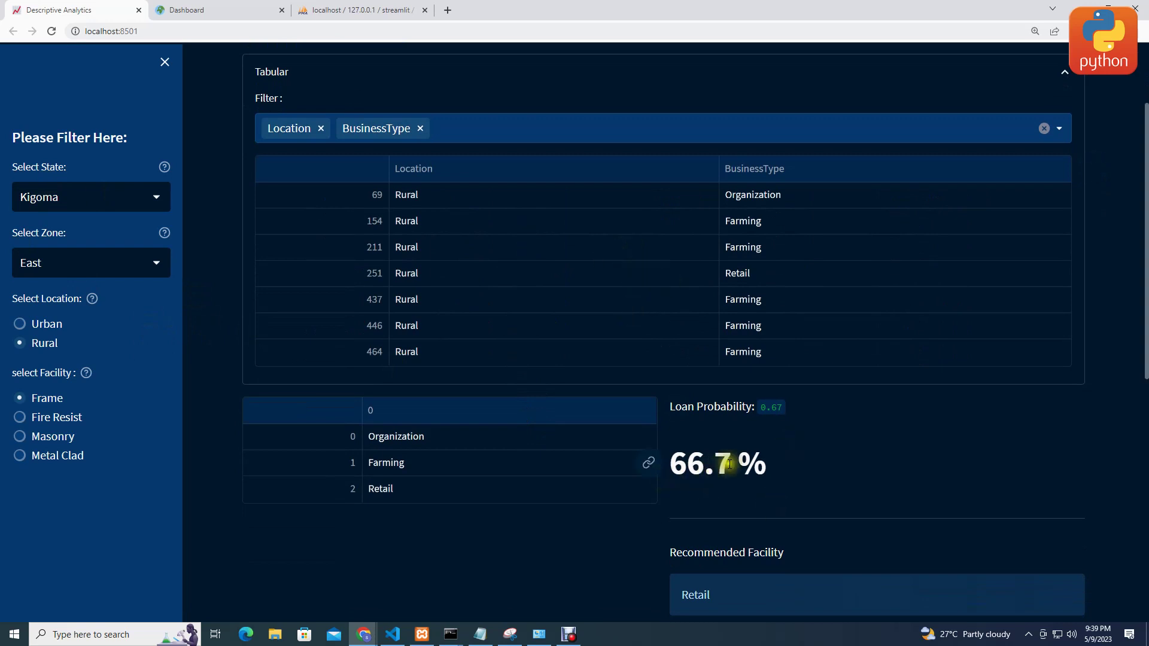
left_click_drag(778, 466, 675, 463)
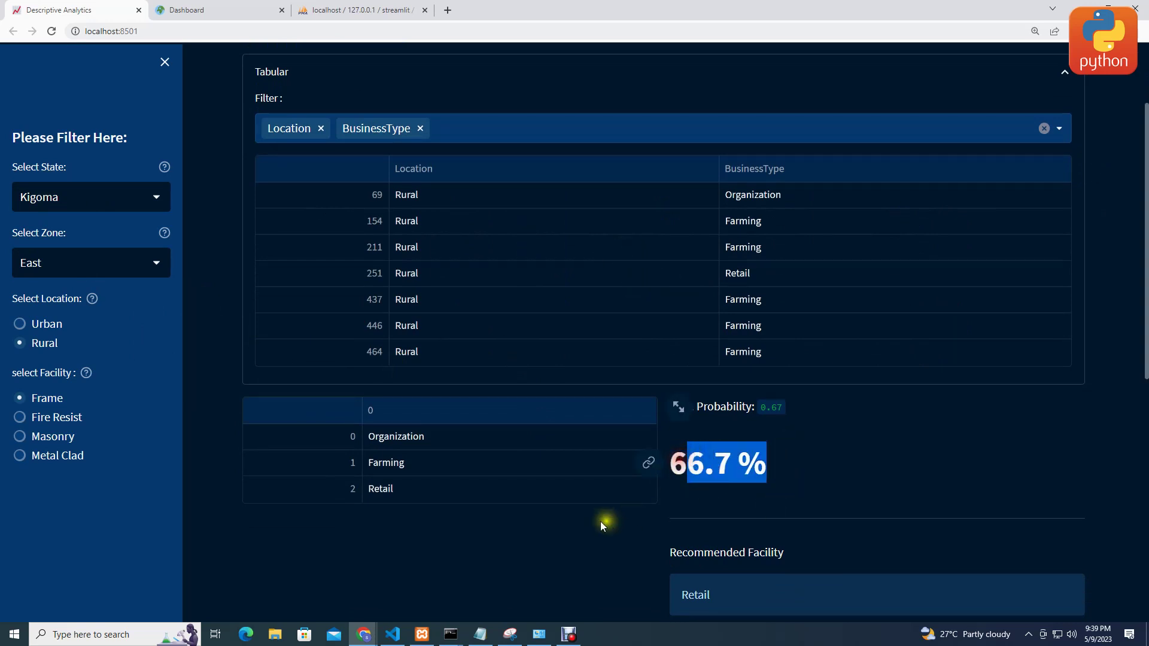
scroll(597, 522, "down", 1)
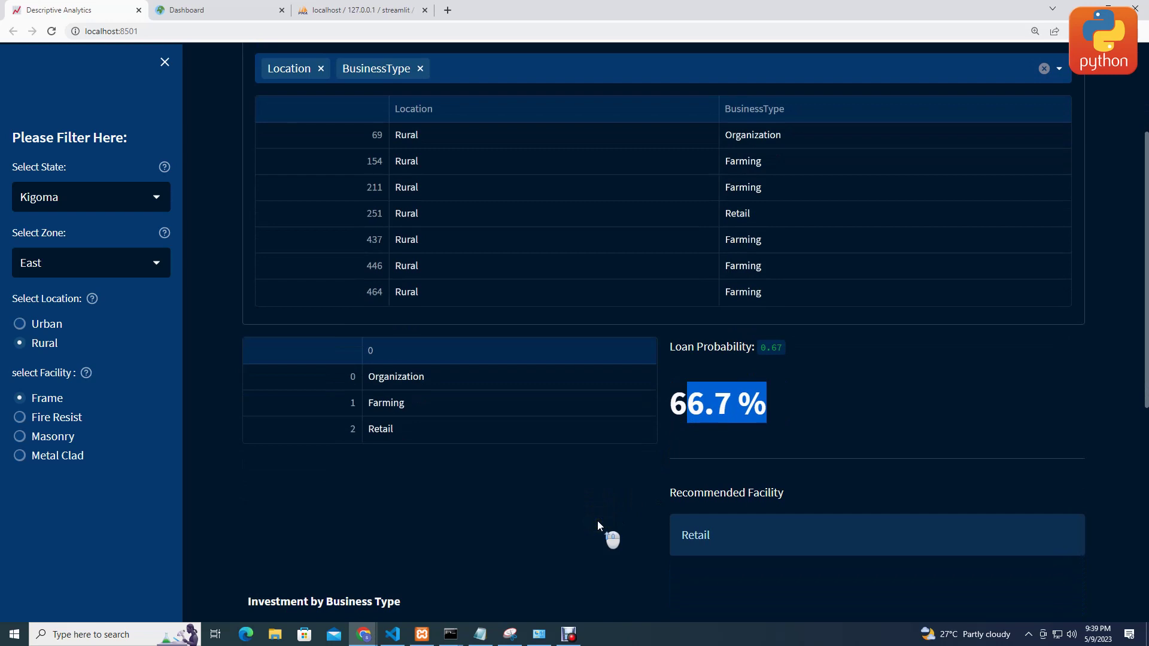
scroll(598, 522, "up", 3)
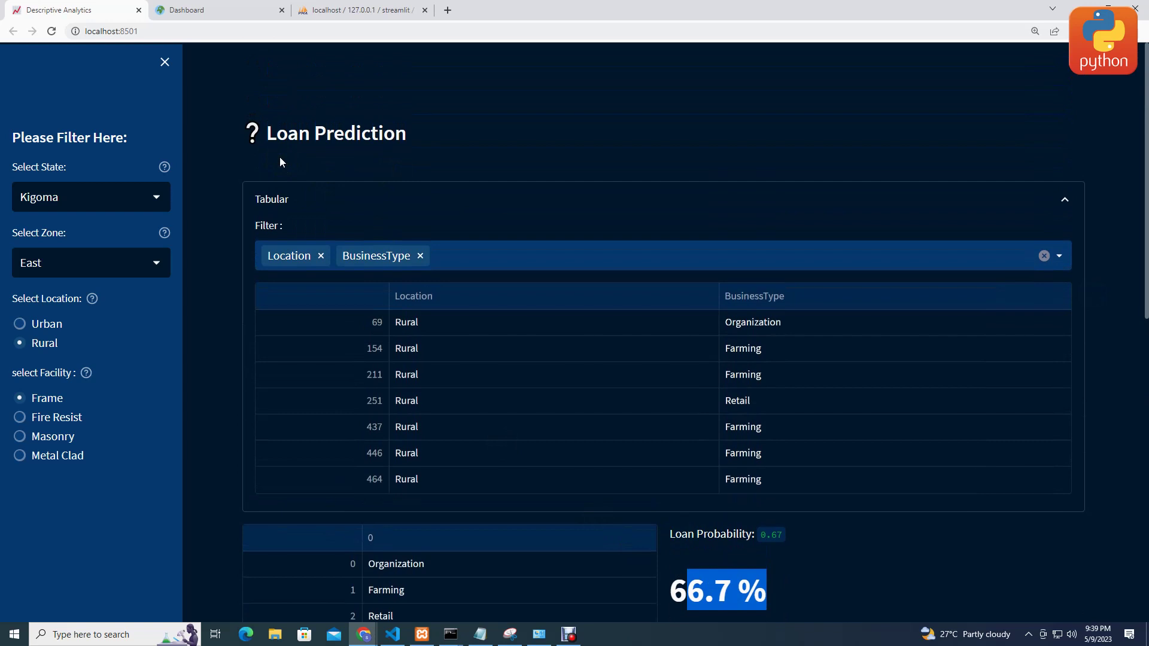
left_click(218, 9)
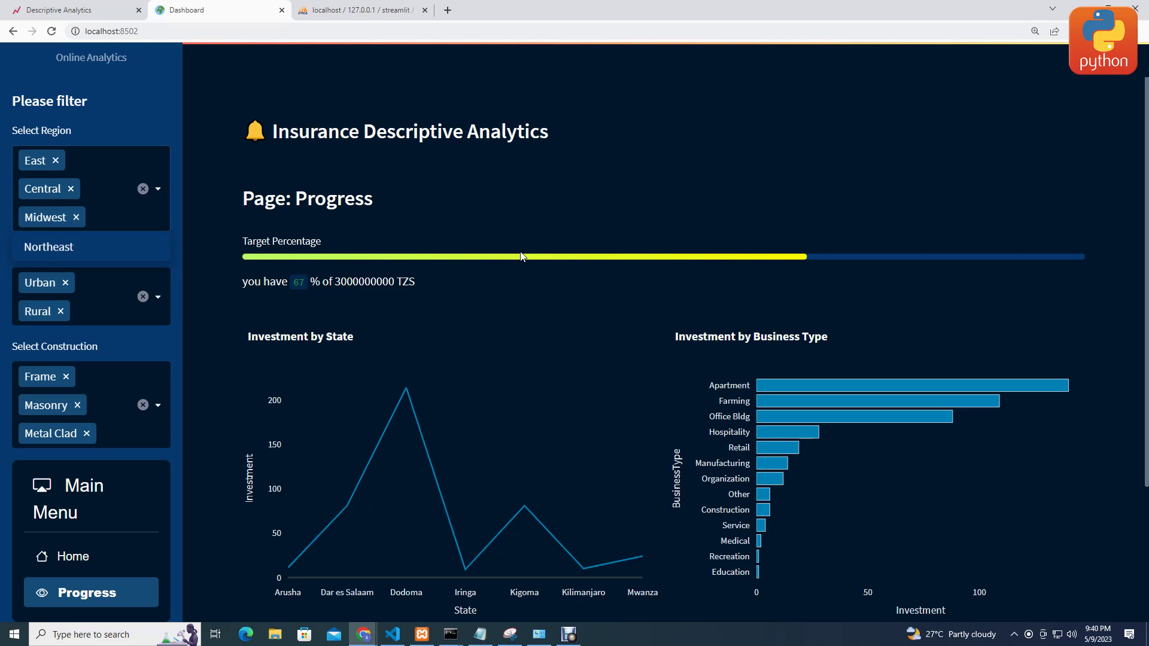
left_click(87, 10)
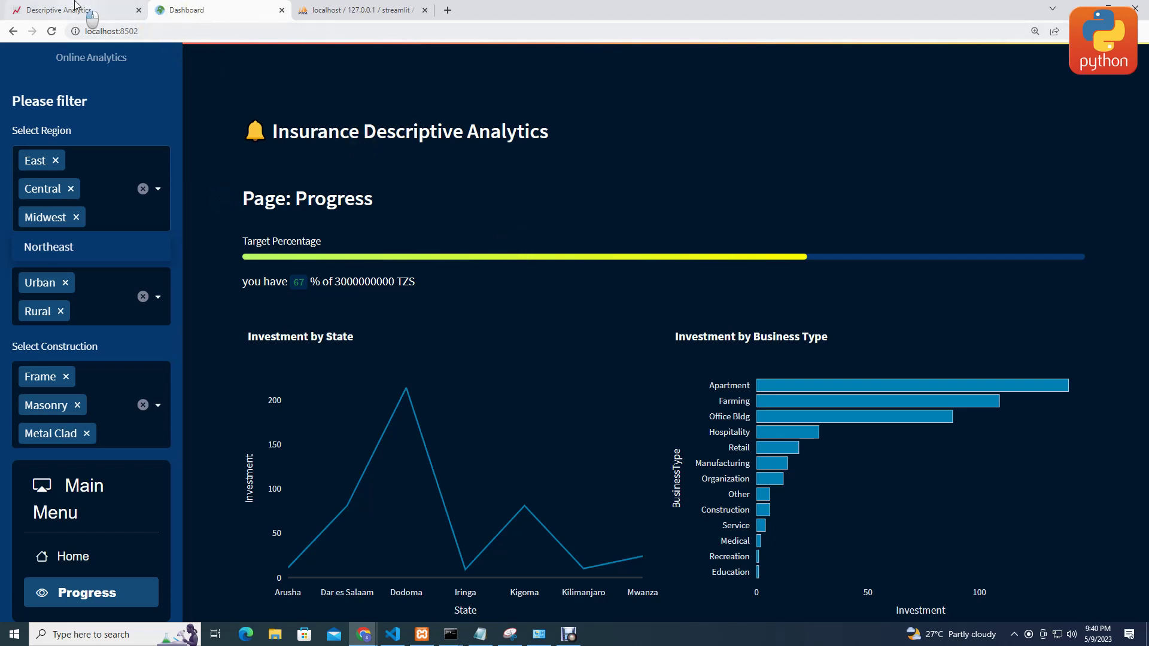
scroll(810, 235, "down", 1)
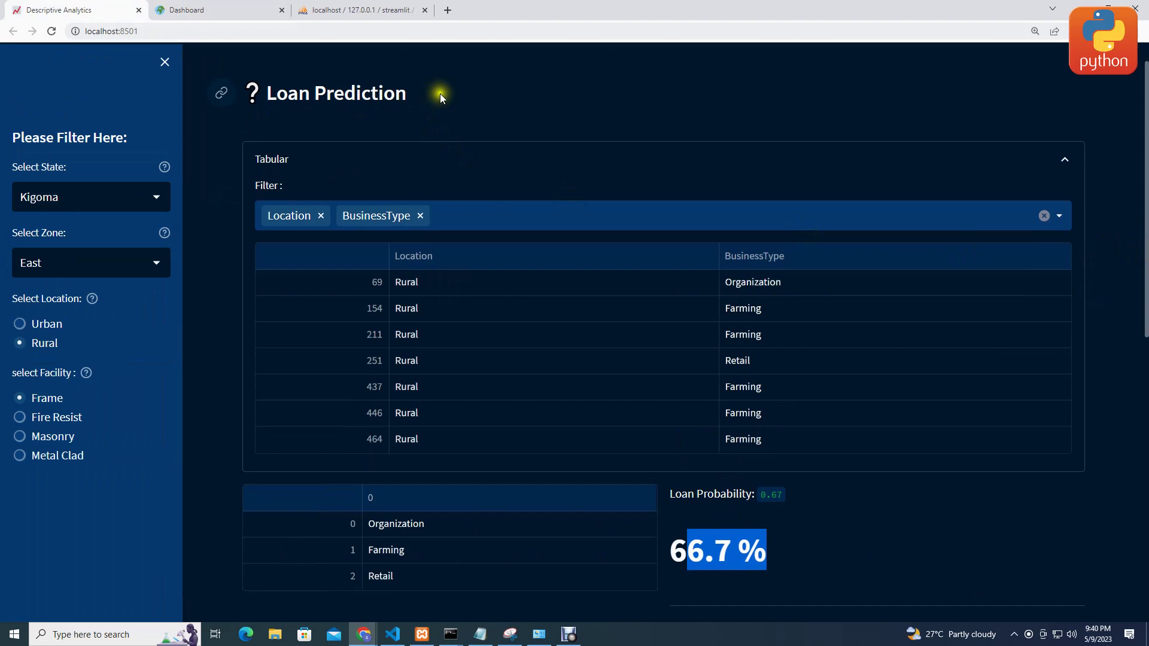
left_click(477, 218)
left_click(606, 339)
left_click(817, 541)
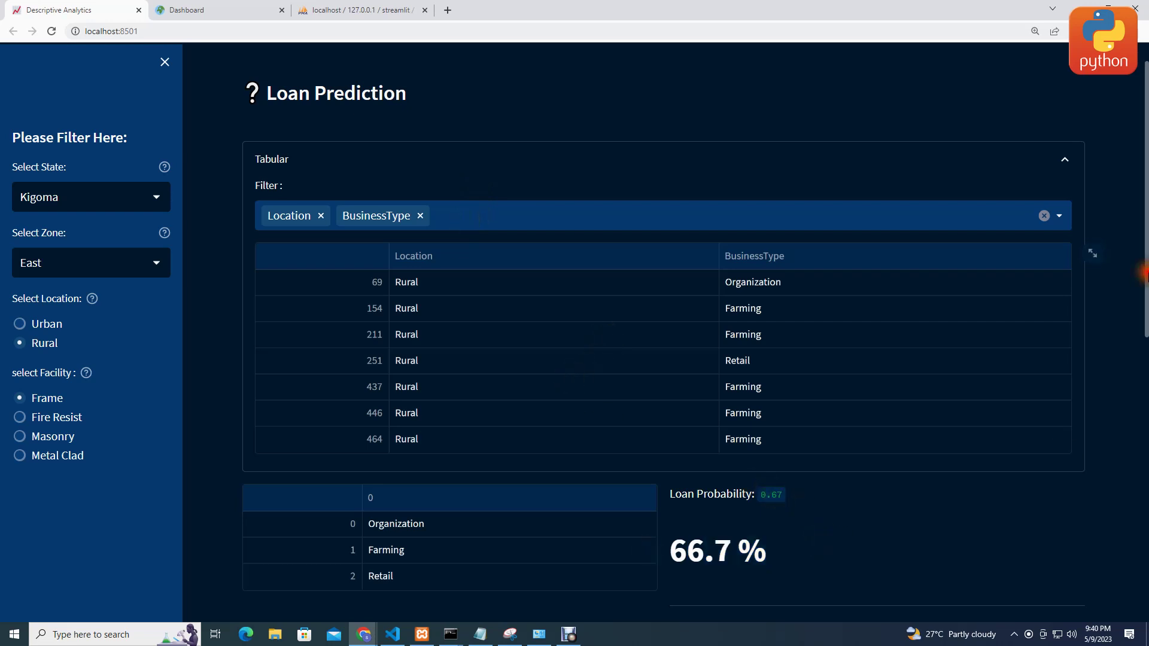